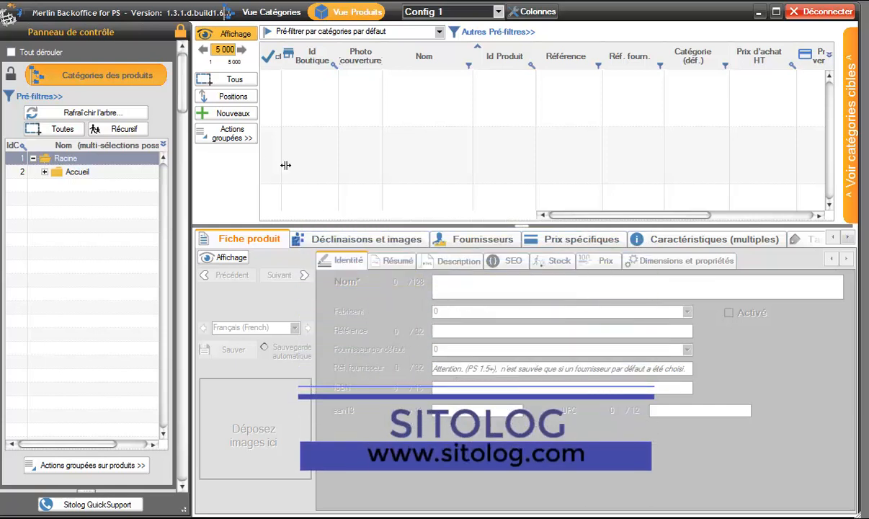
left_click(232, 137)
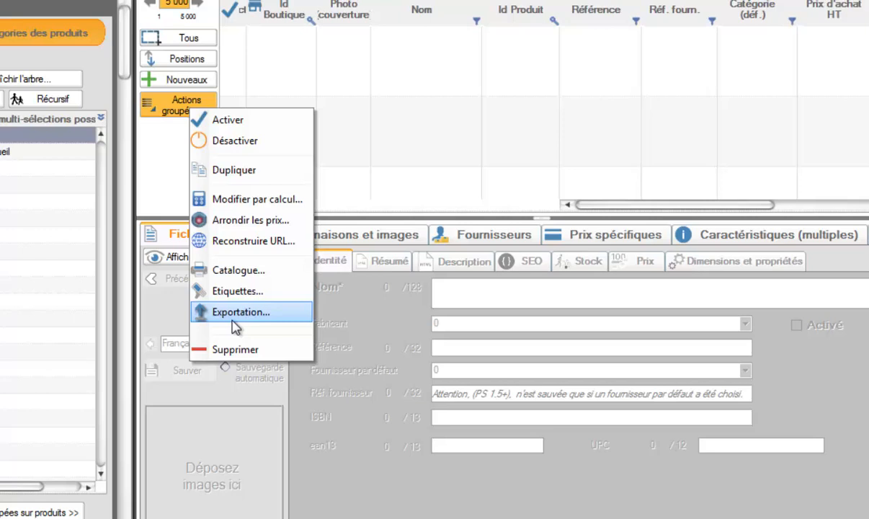
left_click(229, 272)
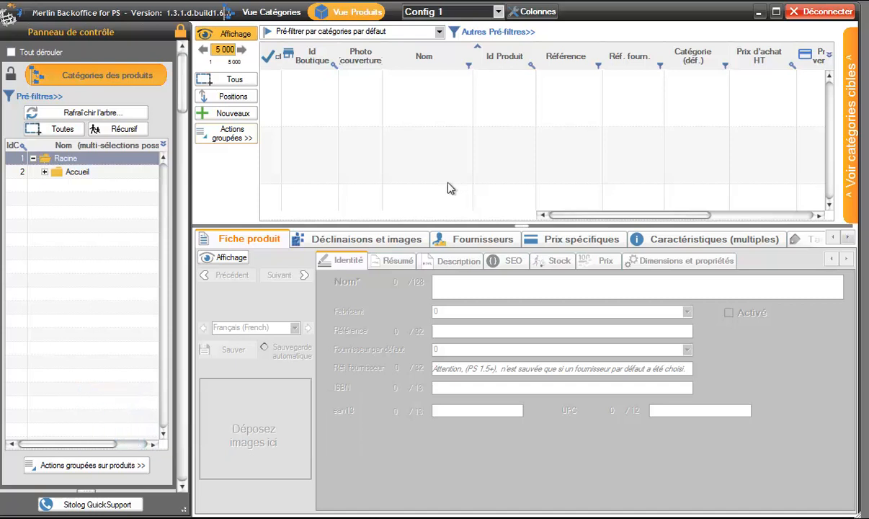
Widen the Actif column of the product list so its full heading fits
left_click_drag(280, 90, 312, 87)
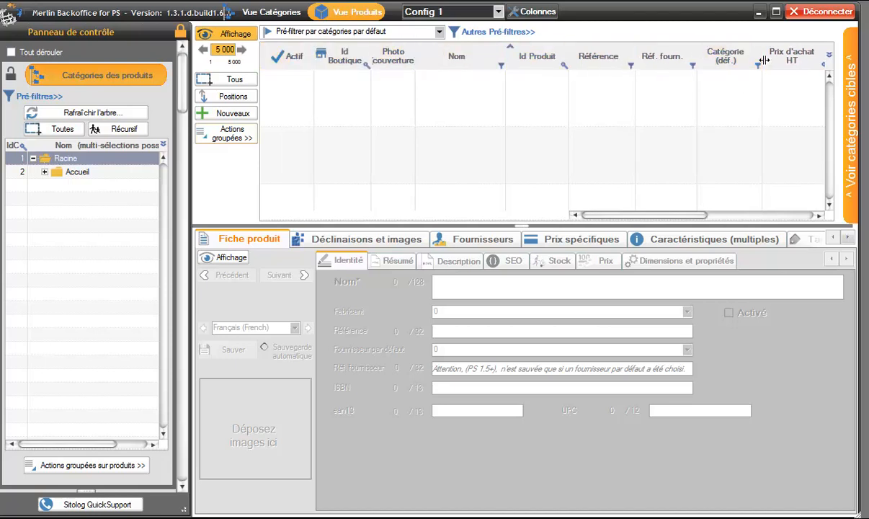
Create a new table column configuration named "Amazon"
left_click(550, 14)
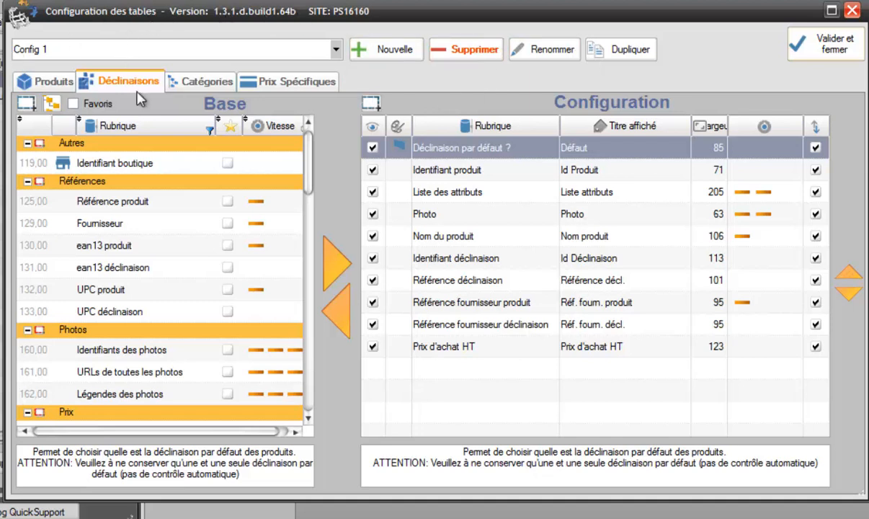
left_click(397, 52)
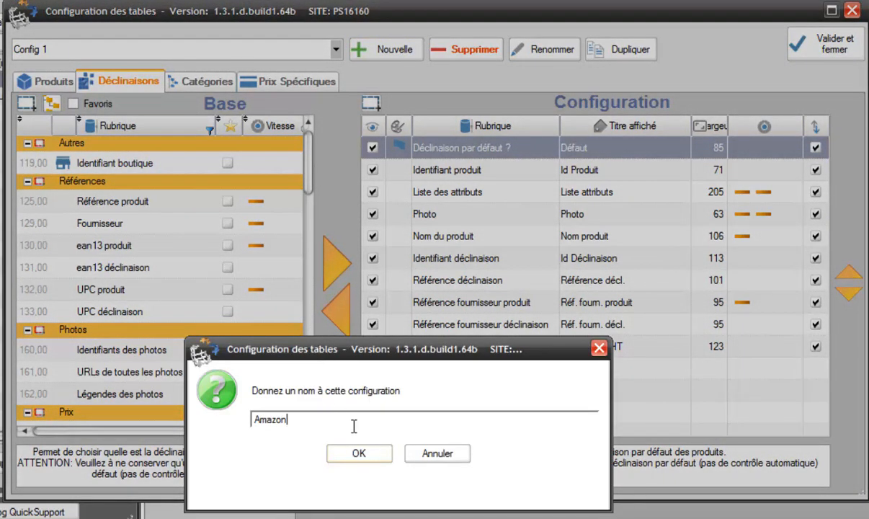
left_click(375, 454)
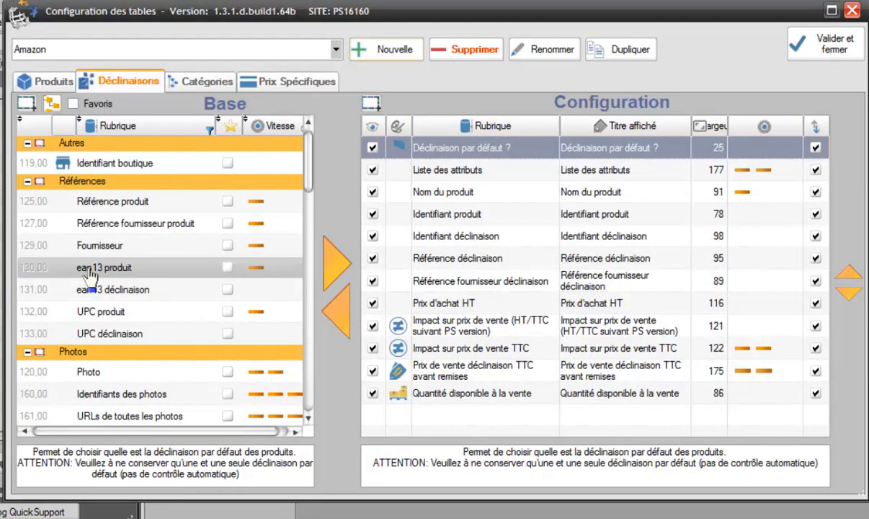
Add the ean13 produit field to the Déclinaisons configuration and place it directly after Liste des attributs
left_click_drag(91, 268, 460, 268)
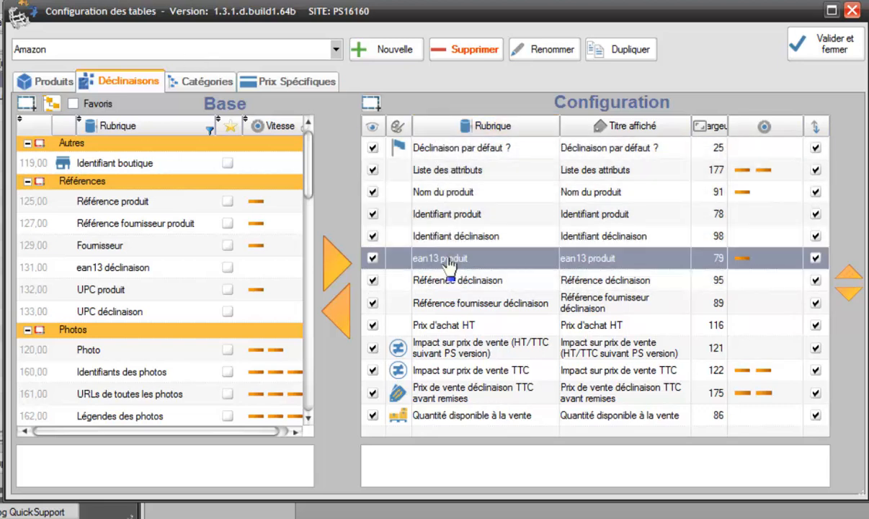
left_click_drag(451, 177, 449, 191)
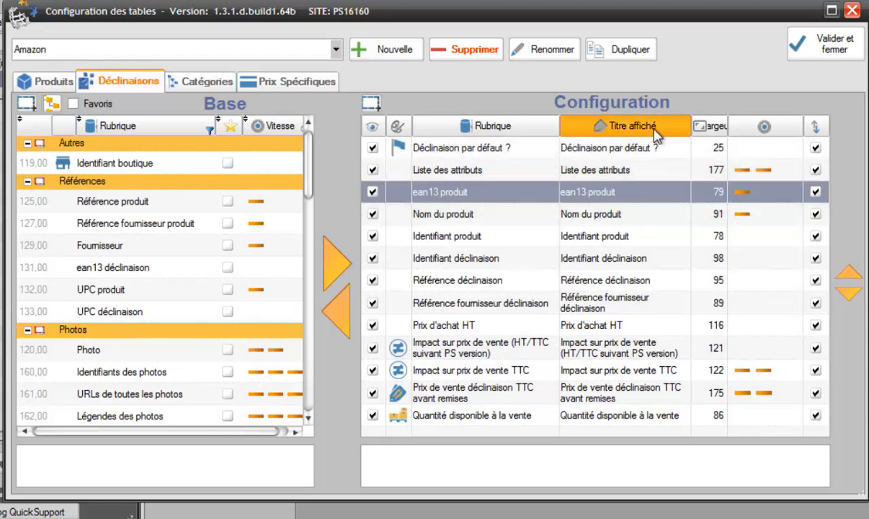
Shorten the displayed title of the ean13 produit field to "ean13", and save and close the Amazon configuration
left_click(599, 192)
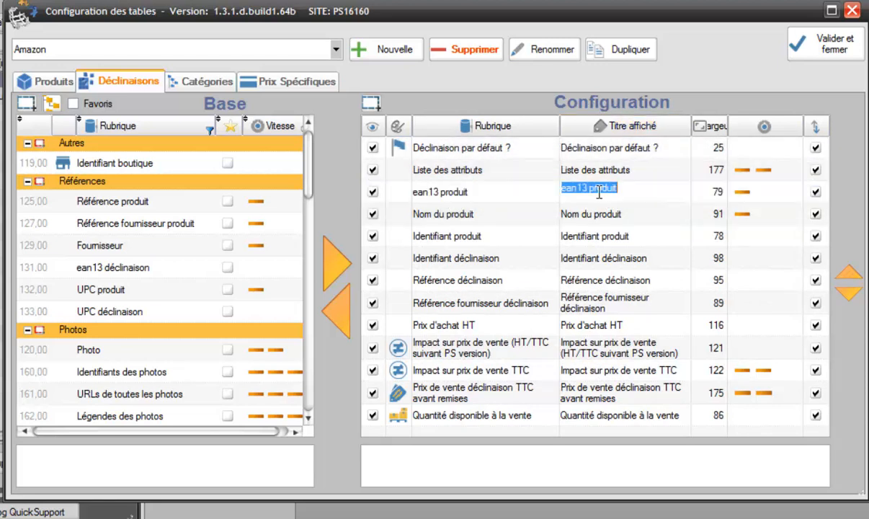
left_click(588, 190)
left_click_drag(588, 189, 624, 189)
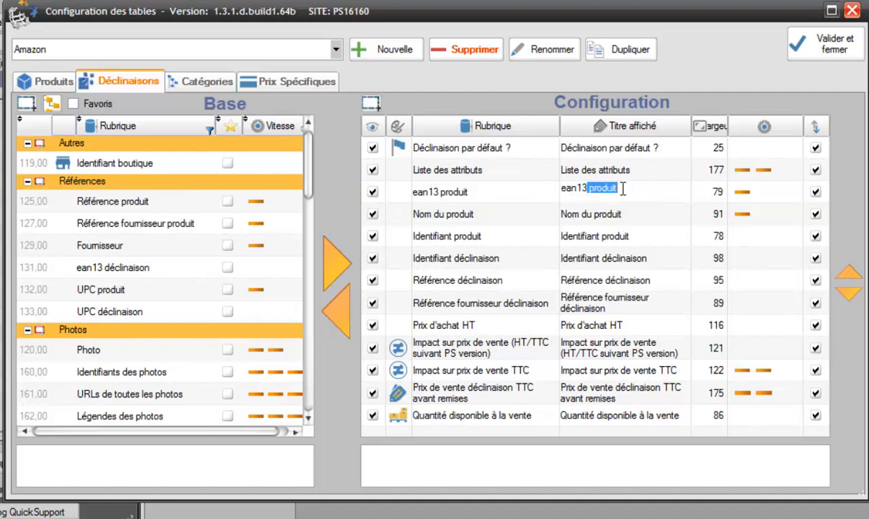
key("BackSpace")
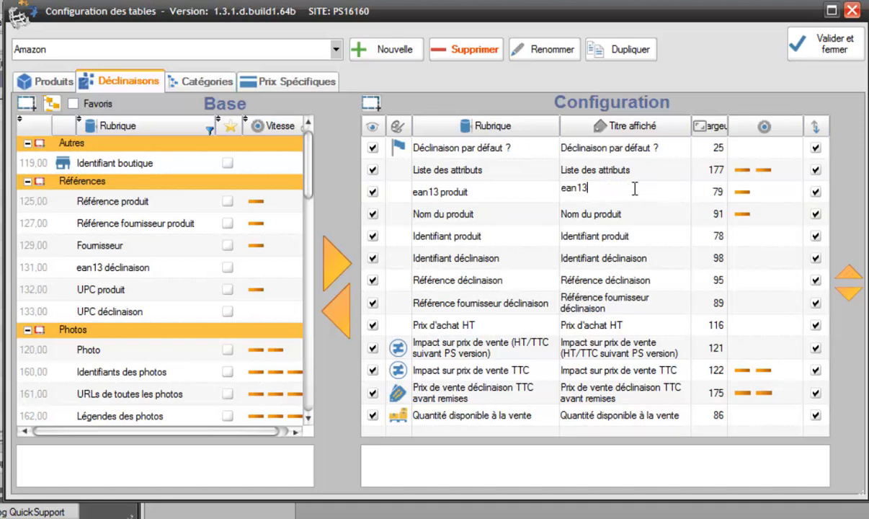
left_click(581, 213)
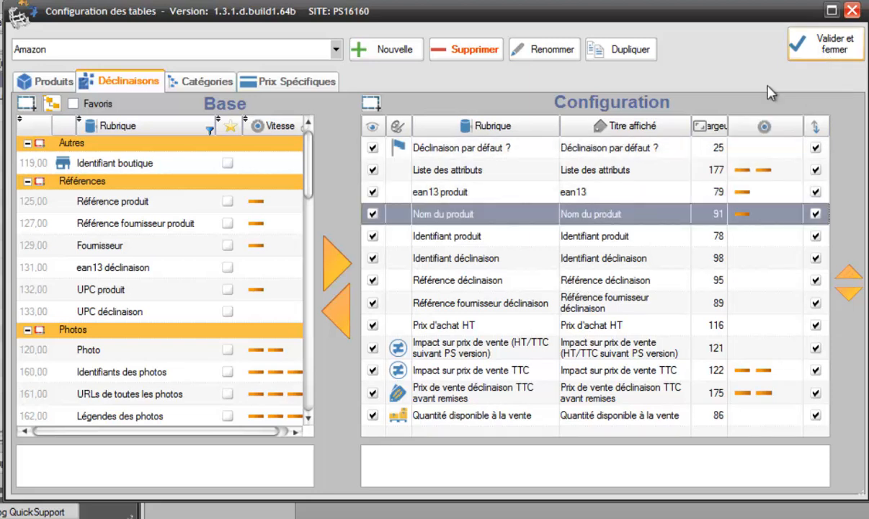
left_click(786, 48)
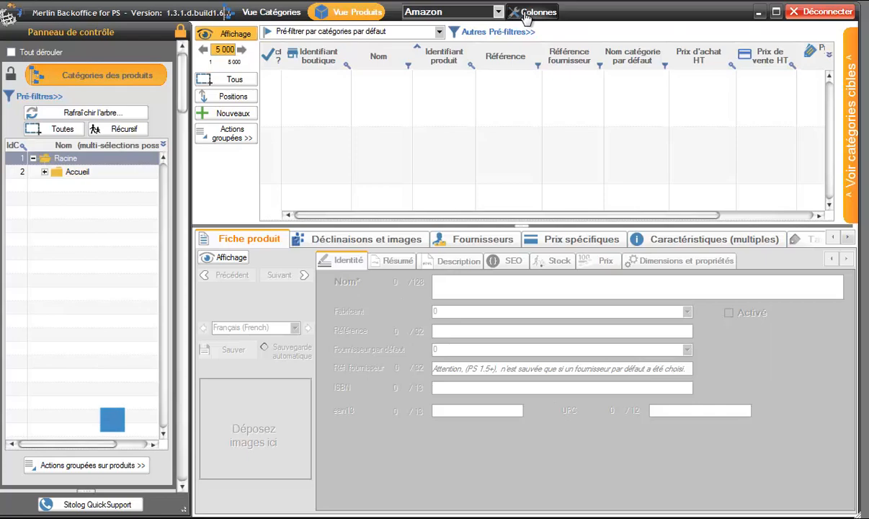
Reopen the column configuration, load the model "Pour export / import de et vers PrestaShop" and look through its product fields
left_click(528, 14)
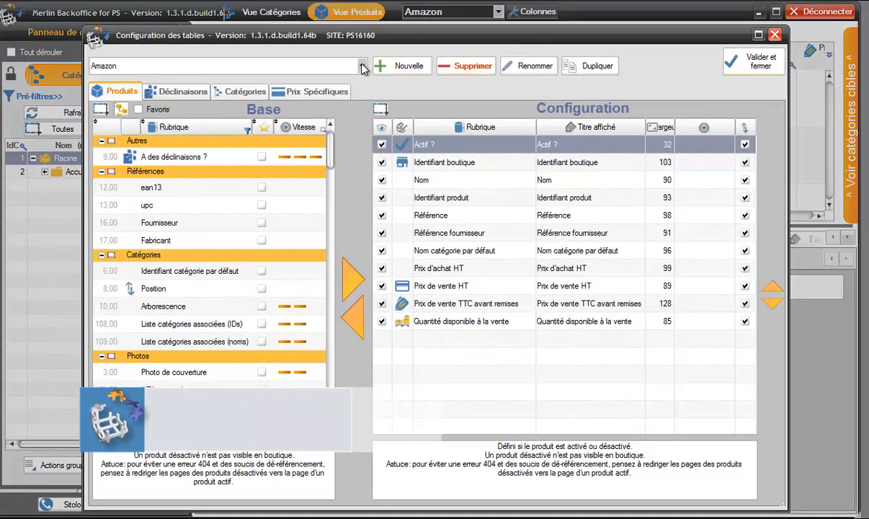
left_click(361, 66)
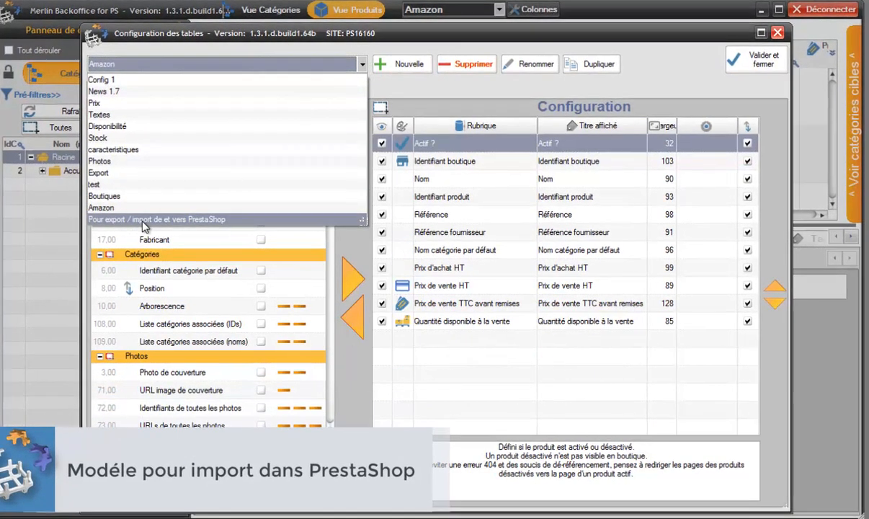
left_click(128, 221)
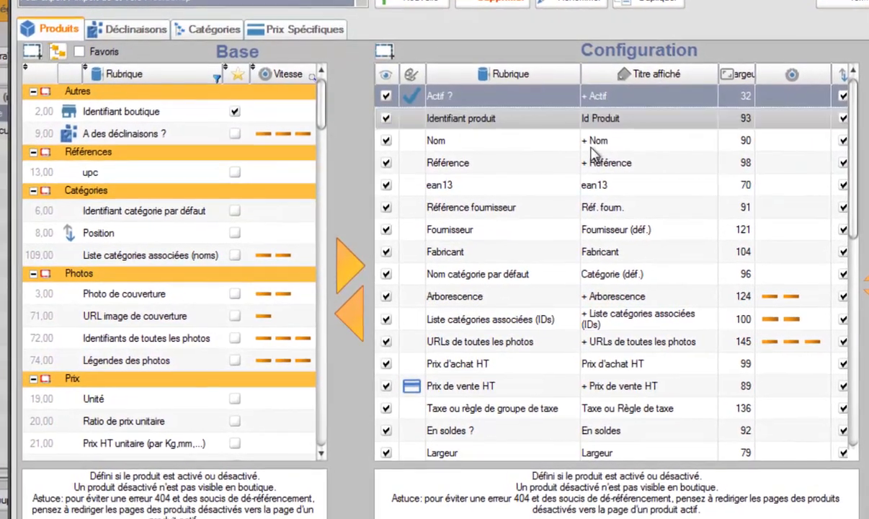
scroll(863, 141, "down", 7)
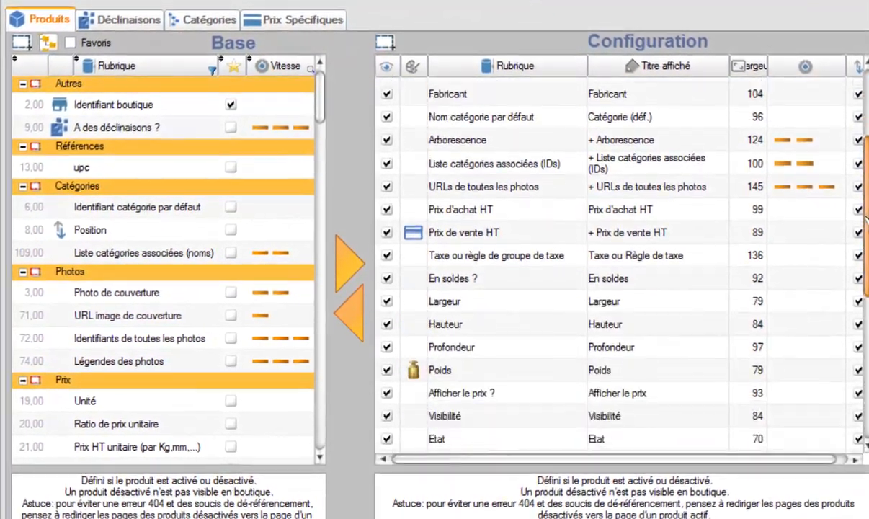
scroll(793, 116, "up", 7)
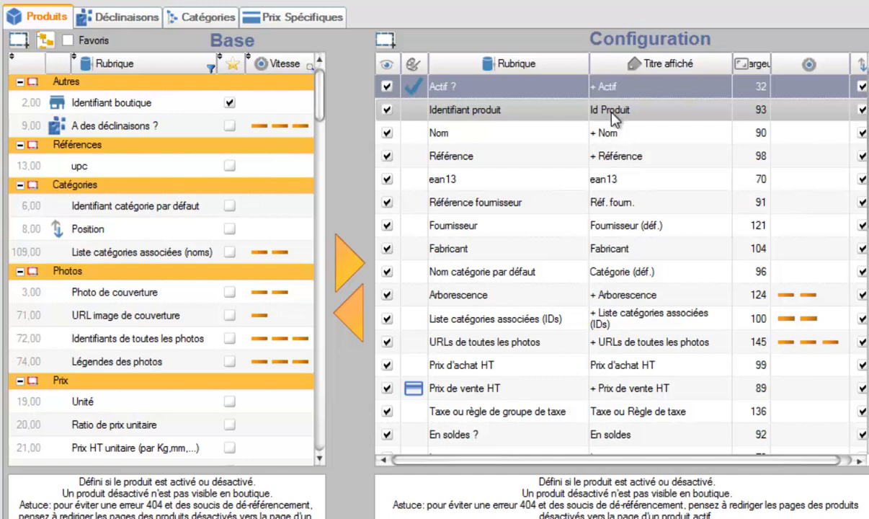
Prefix the displayed title of the Identifiant produit field with a plus sign, making it "+ Id Produit"
left_click(593, 116)
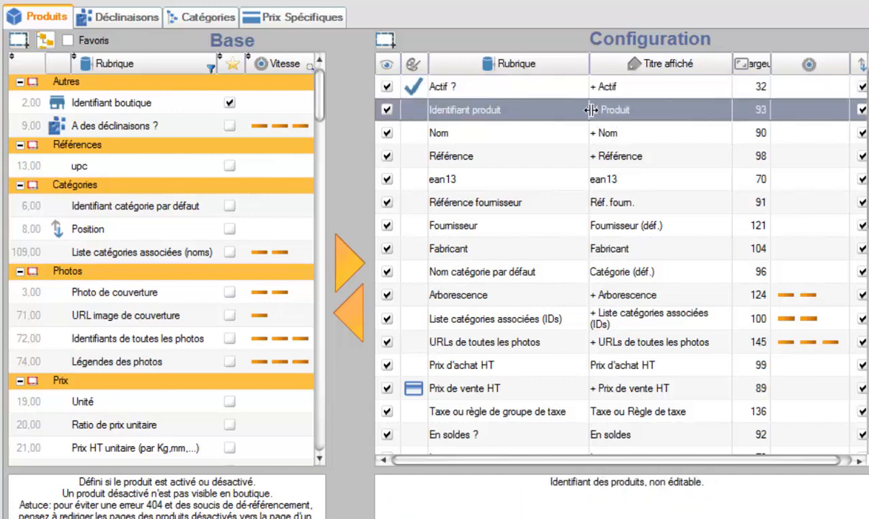
left_click(594, 110)
left_click(593, 107)
type("+")
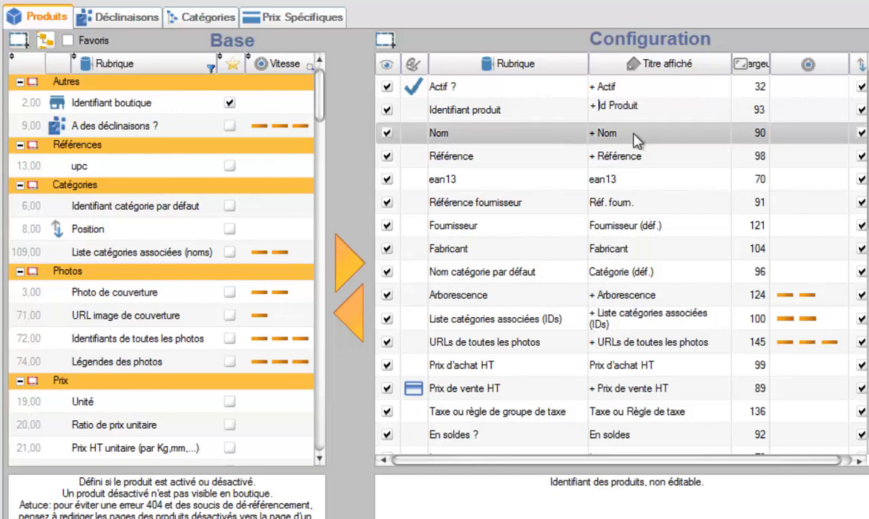
left_click(634, 139)
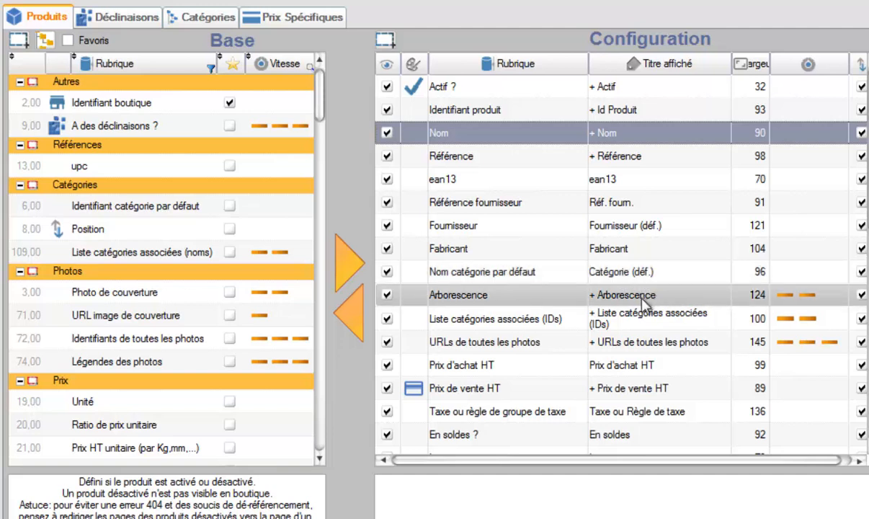
Examine the export model's product fields from Arborescence and Liste catégories associées (IDs) onward, plus its Déclinaisons and Catégories fields
left_click(616, 295)
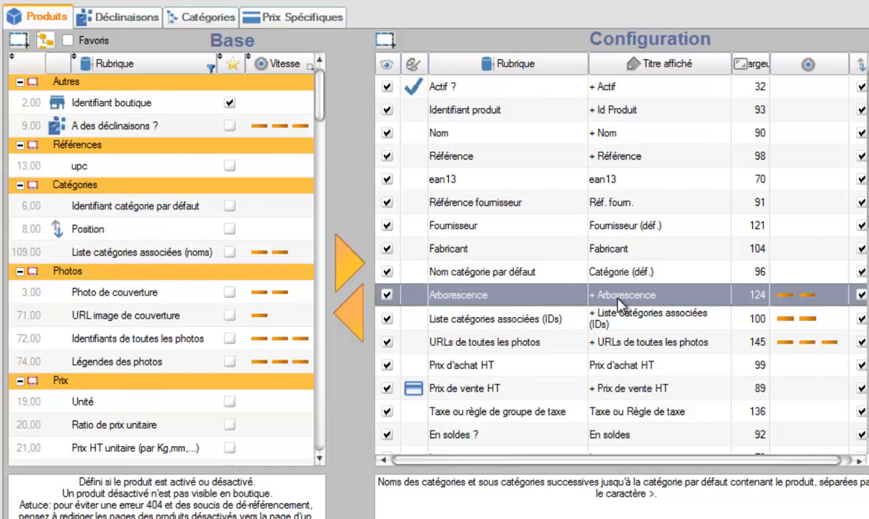
left_click(654, 325)
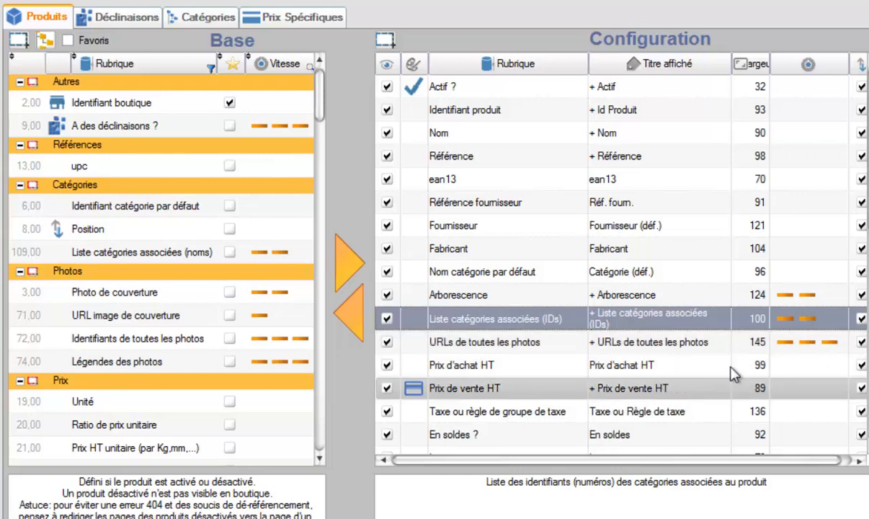
scroll(862, 230, "down", 1)
scroll(864, 253, "down", 2)
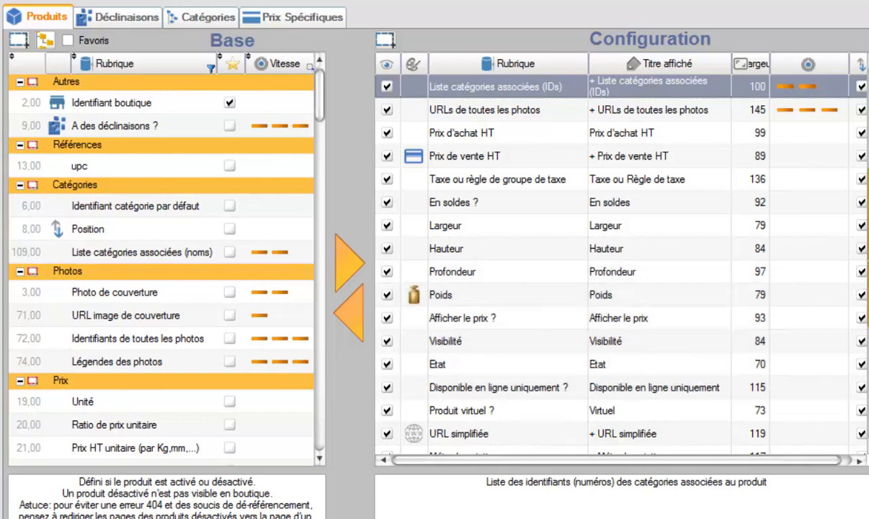
scroll(862, 328, "down", 3)
scroll(860, 330, "down", 1)
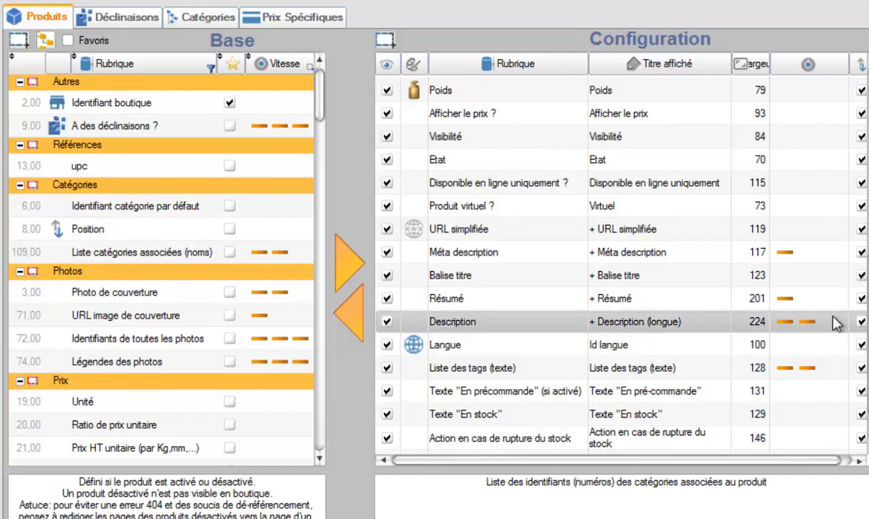
scroll(683, 327, "down", 2)
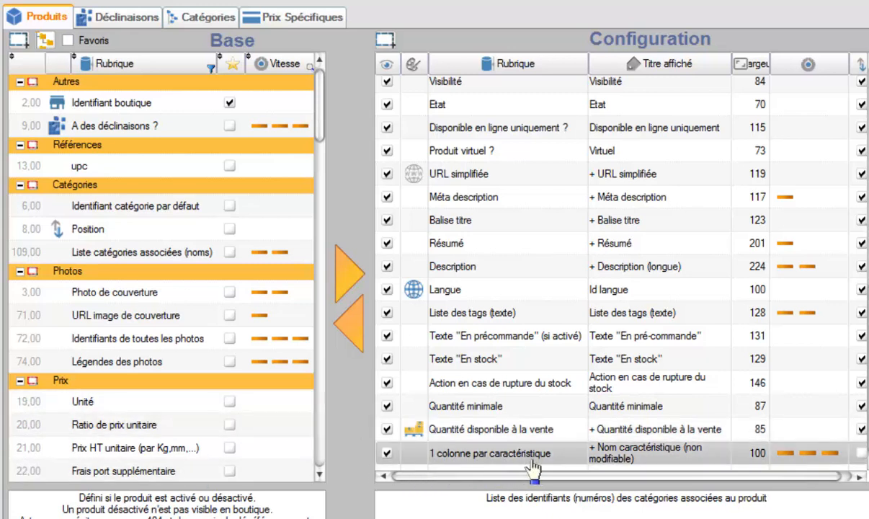
left_click(124, 22)
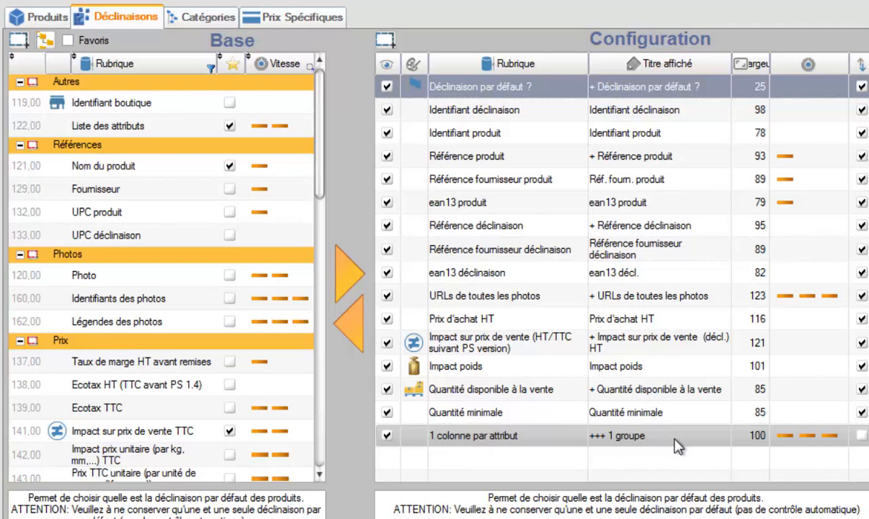
left_click(204, 18)
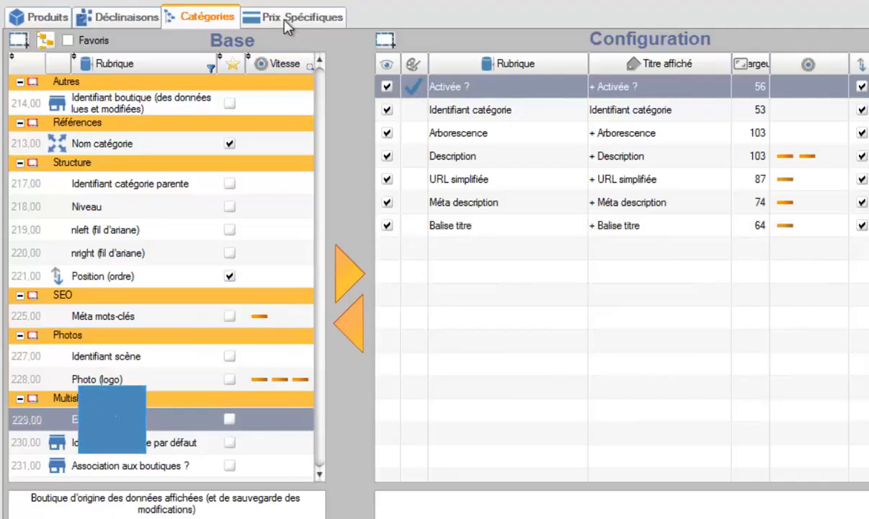
In the Prix Spécifiques configuration, replace Identifiant produit and Identifiant déclinaison with Référence produit and Référence déclinaison
left_click(286, 21)
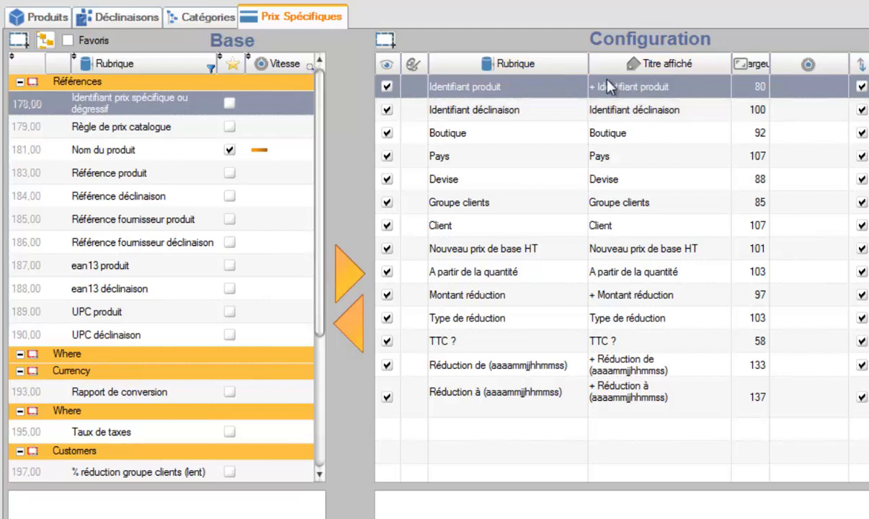
left_click(612, 116, "ctrl")
left_click_drag(611, 116, 263, 127)
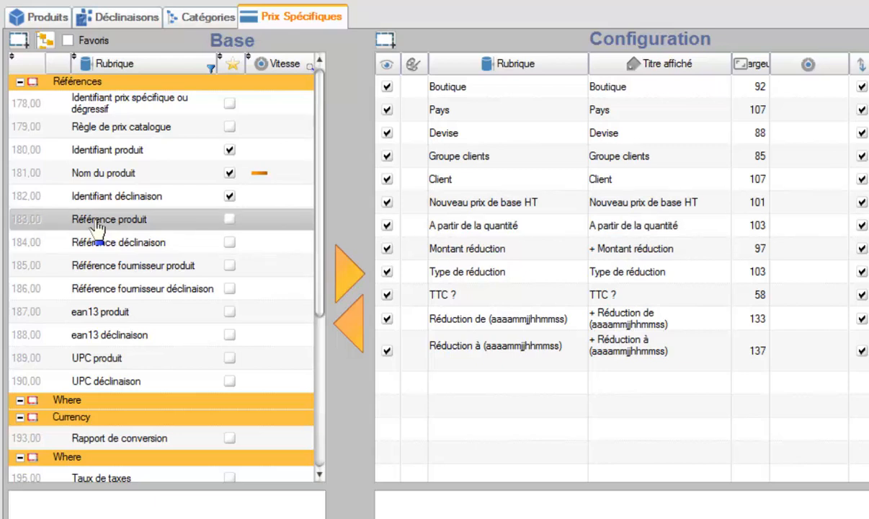
left_click_drag(94, 223, 498, 141)
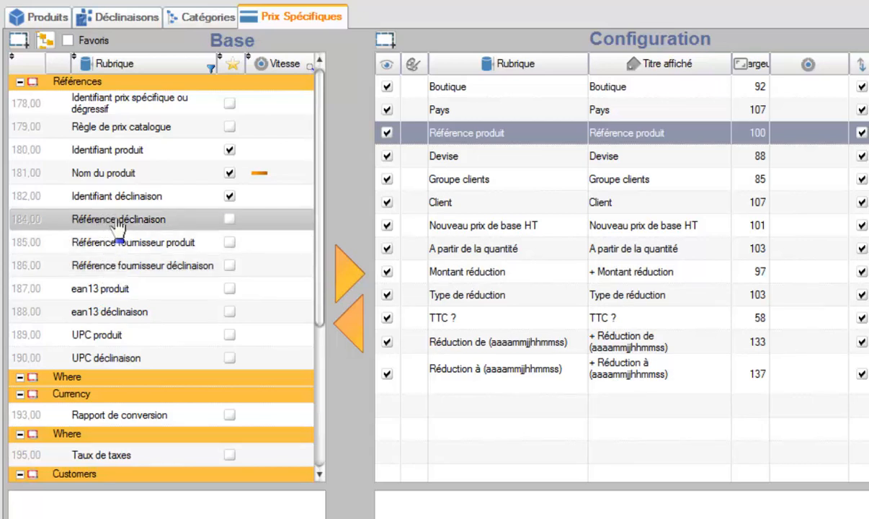
left_click_drag(104, 227, 607, 185)
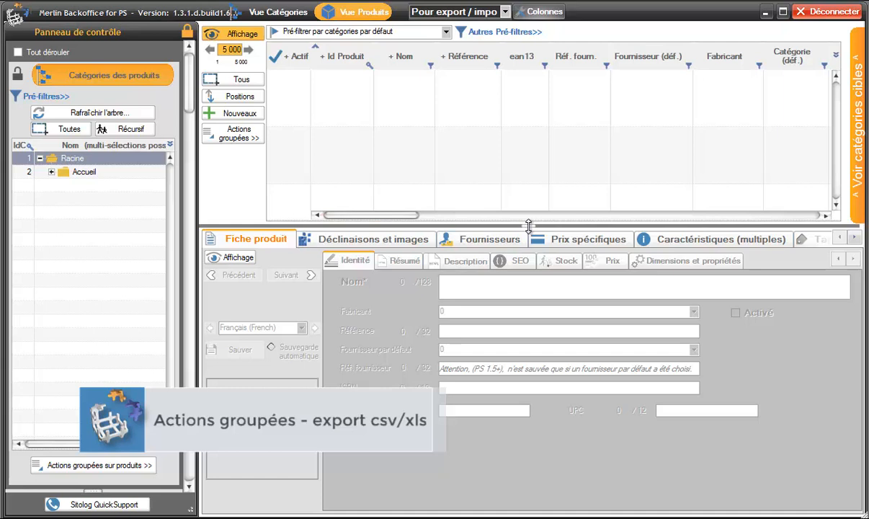
Enlarge the product list area and load the products of all categories recursively
left_click_drag(529, 226, 525, 282)
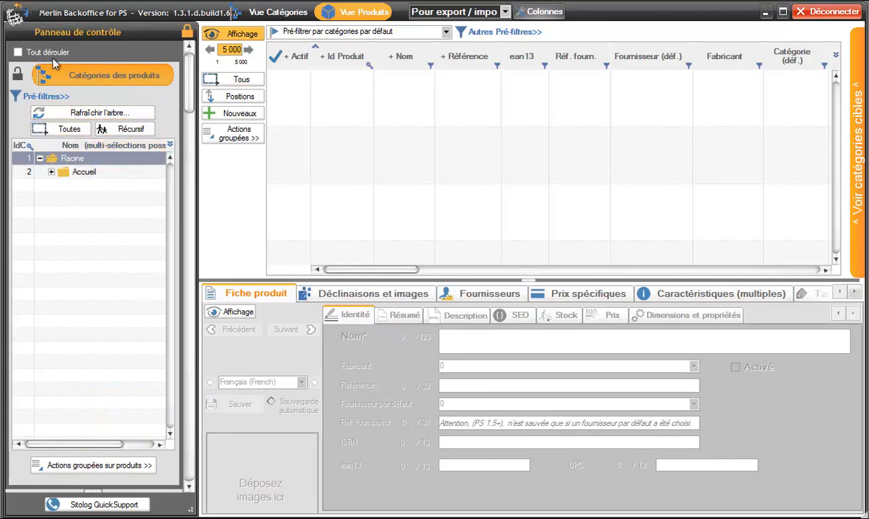
left_click(60, 130)
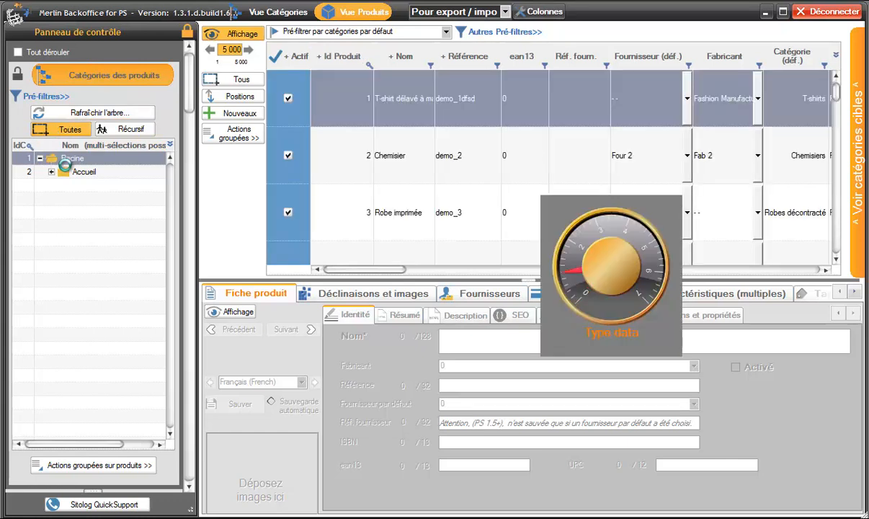
left_click(116, 129)
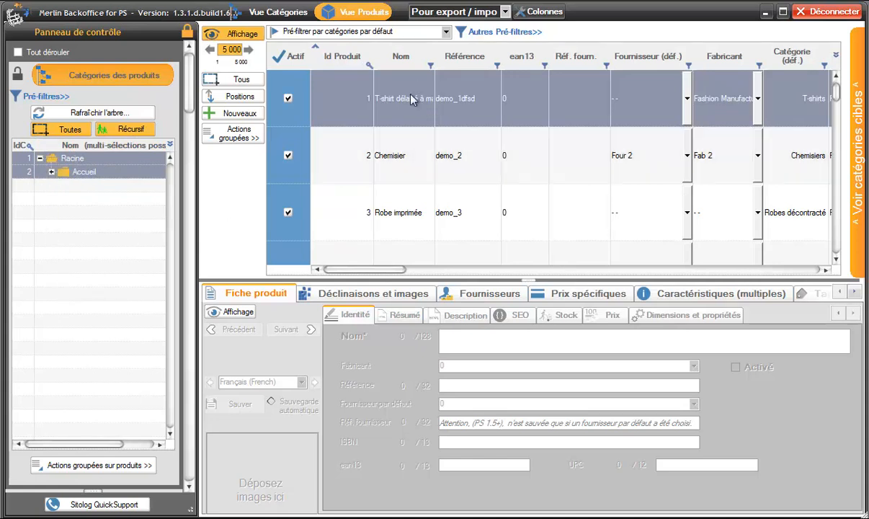
Select all the products loaded in the product list
mouse_move(836, 92)
left_mouse_down()
mouse_move(835, 180)
mouse_move(837, 76)
left_mouse_up()
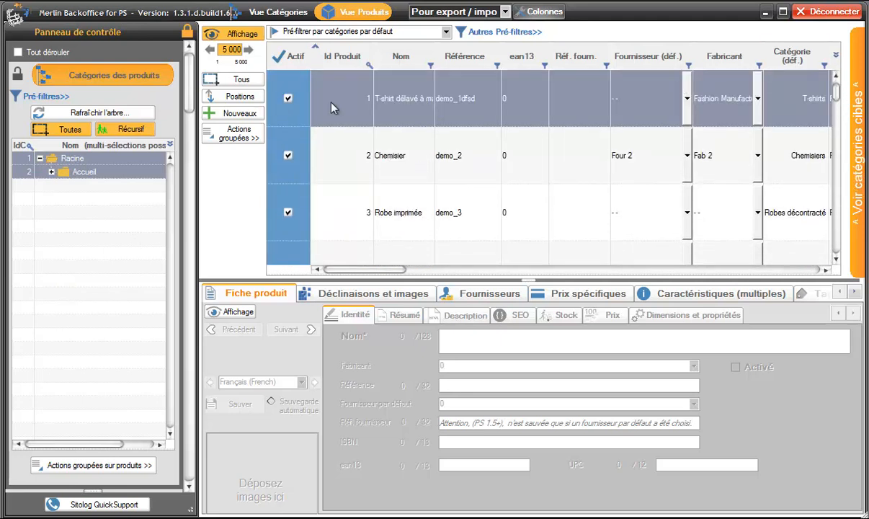
left_click(230, 79)
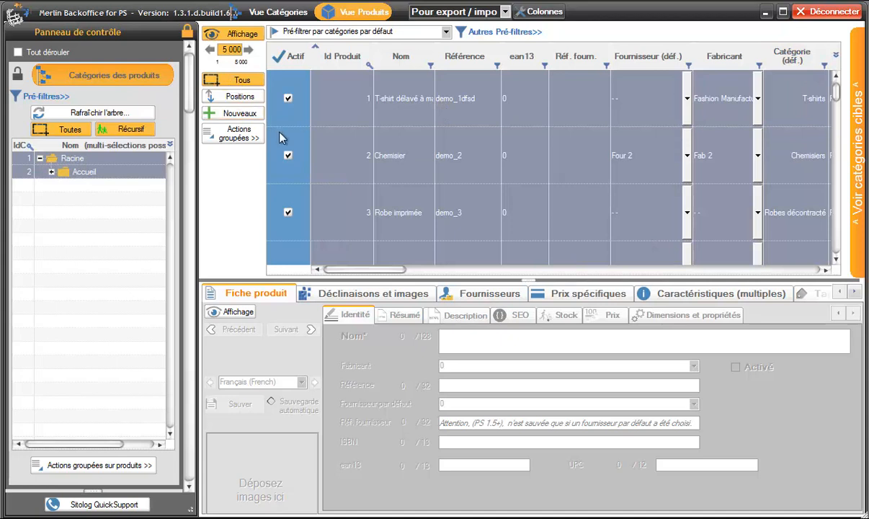
left_click(253, 140)
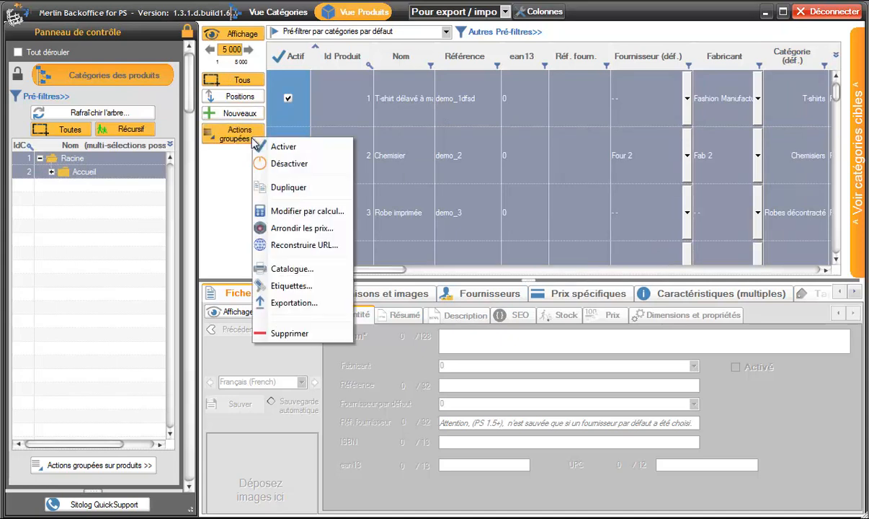
left_click(294, 303)
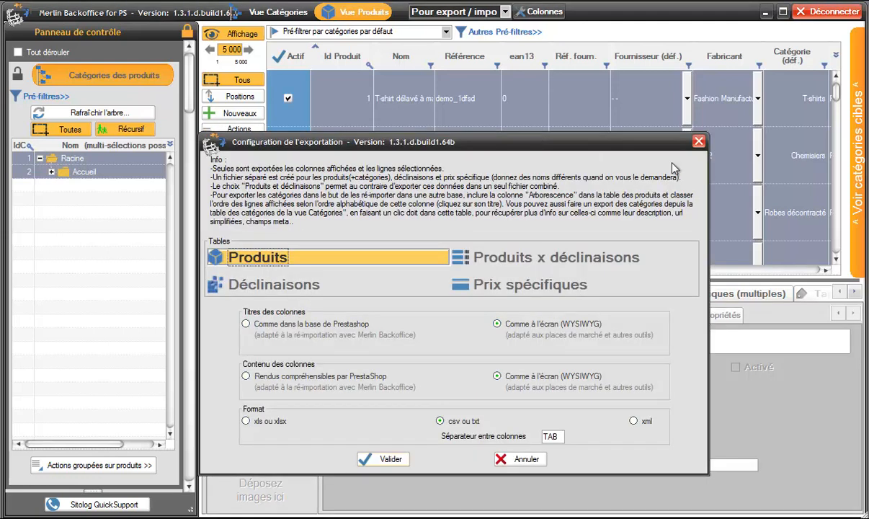
left_click(526, 460)
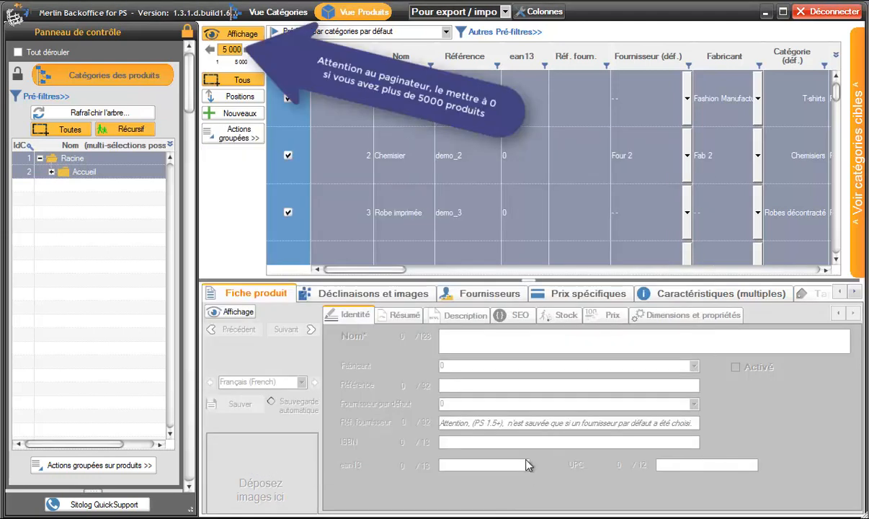
Show the Déclinaisons et images section and enlarge it by shrinking the product list
left_click(381, 294)
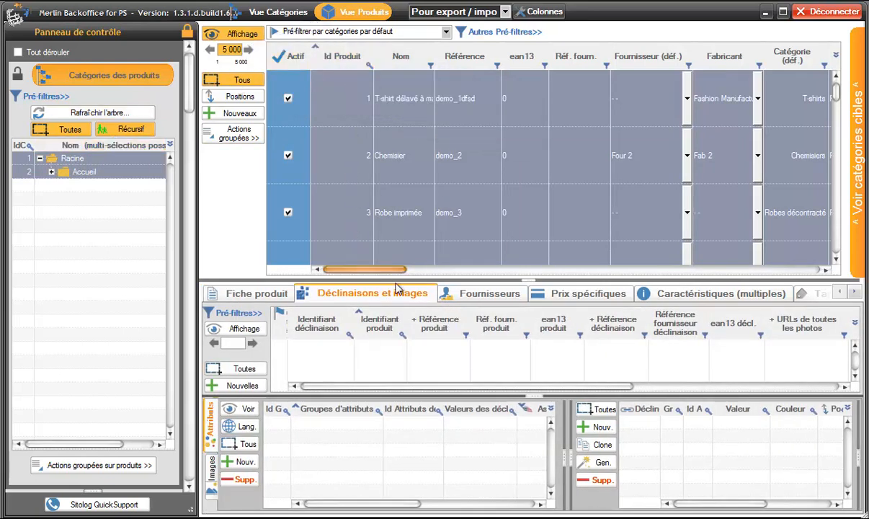
left_click_drag(527, 279, 495, 160)
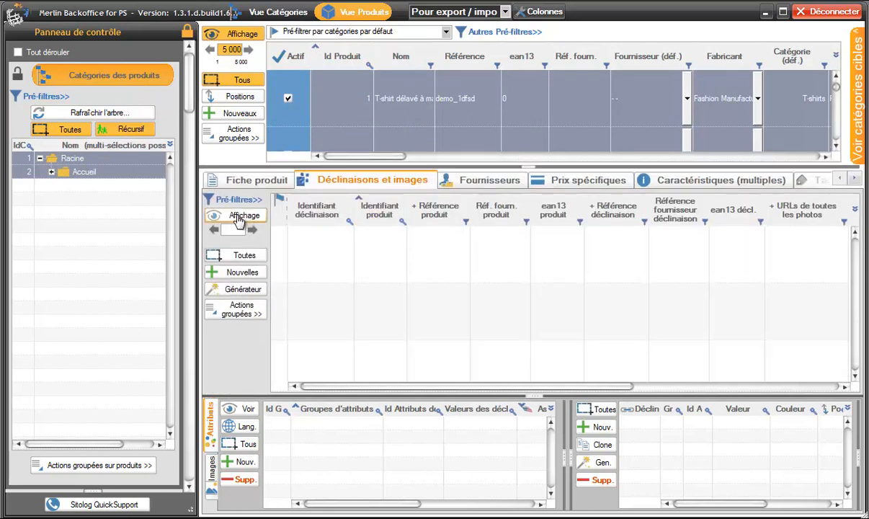
left_click(244, 218)
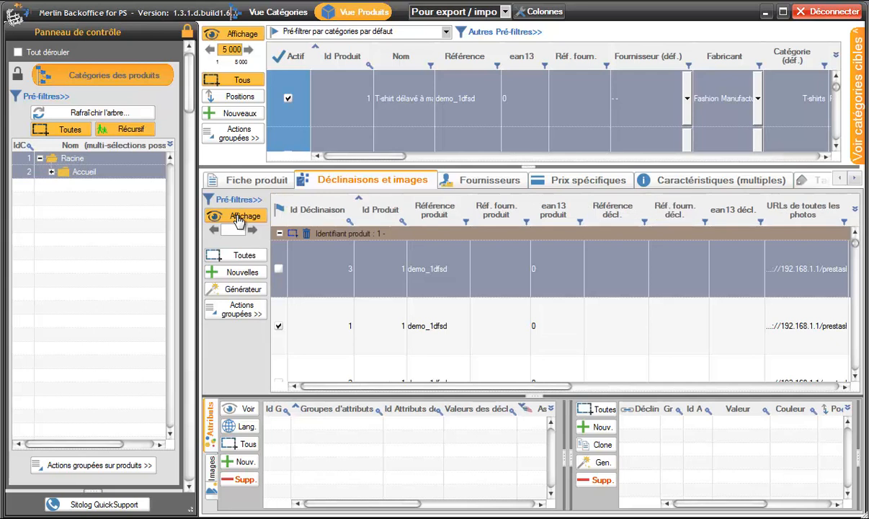
left_click(242, 258)
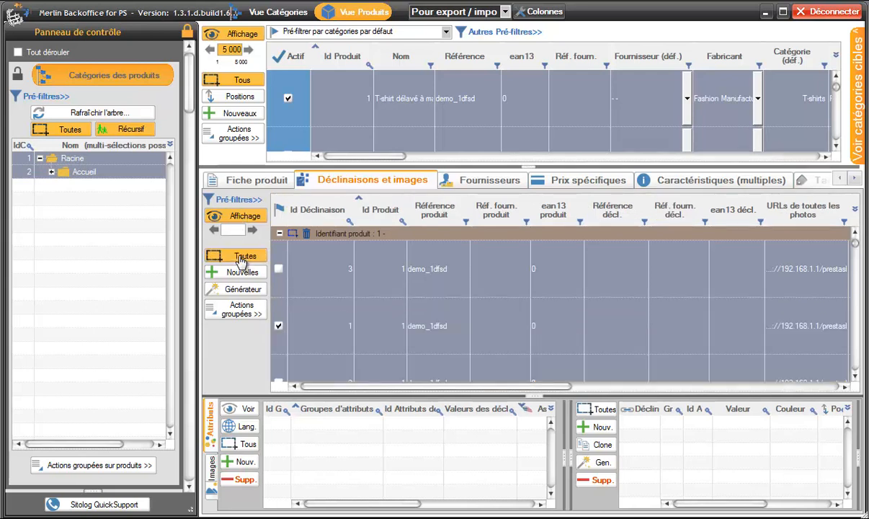
left_click(238, 310)
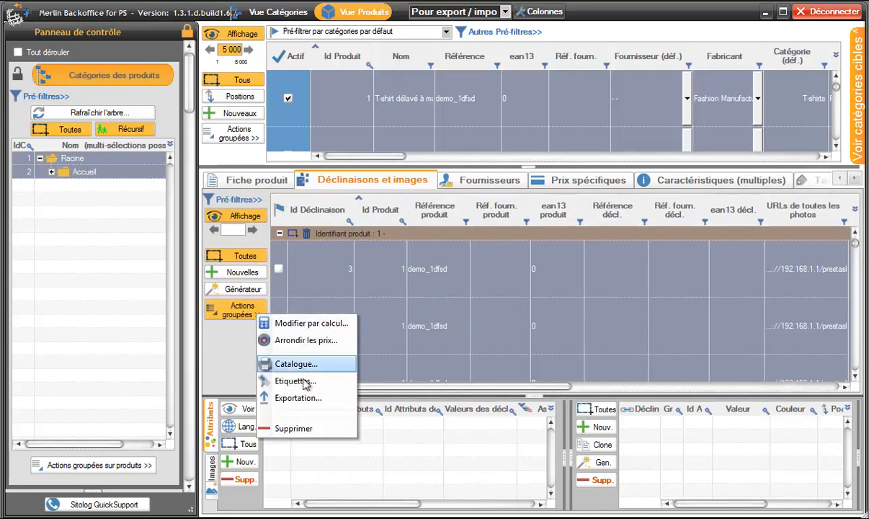
left_click(231, 344)
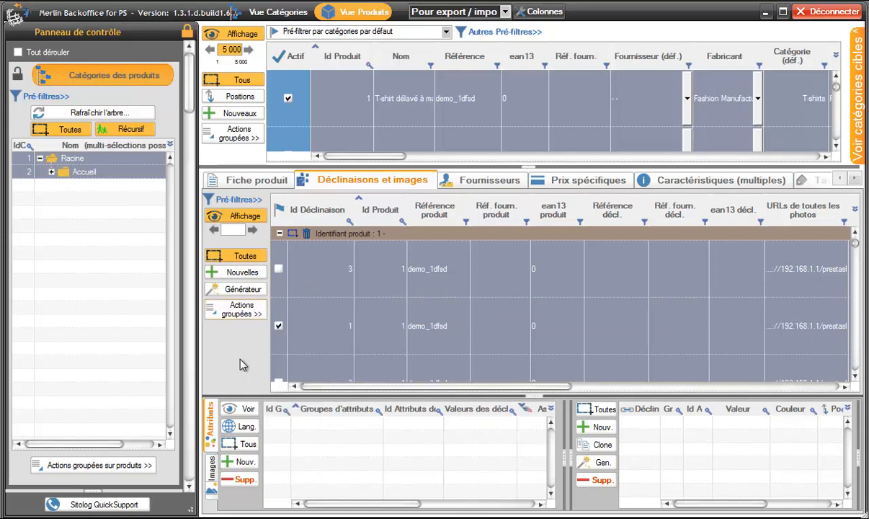
left_click(233, 217)
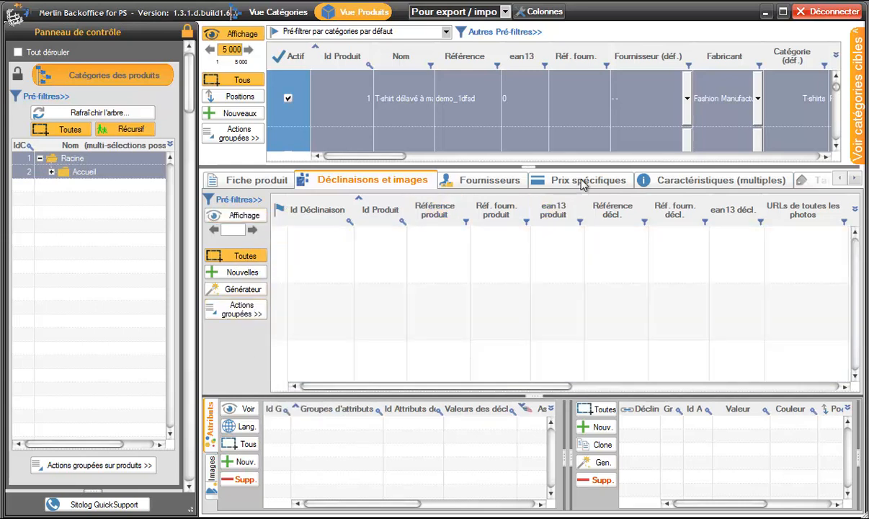
Collapse the Change/Ajoute editing area in the Prix spécifiques section to give its table more room
left_click(584, 181)
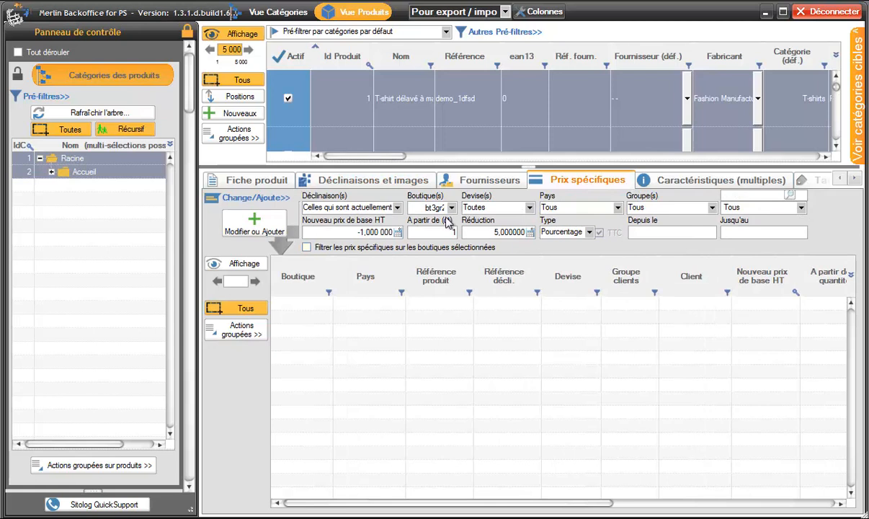
left_click(251, 199)
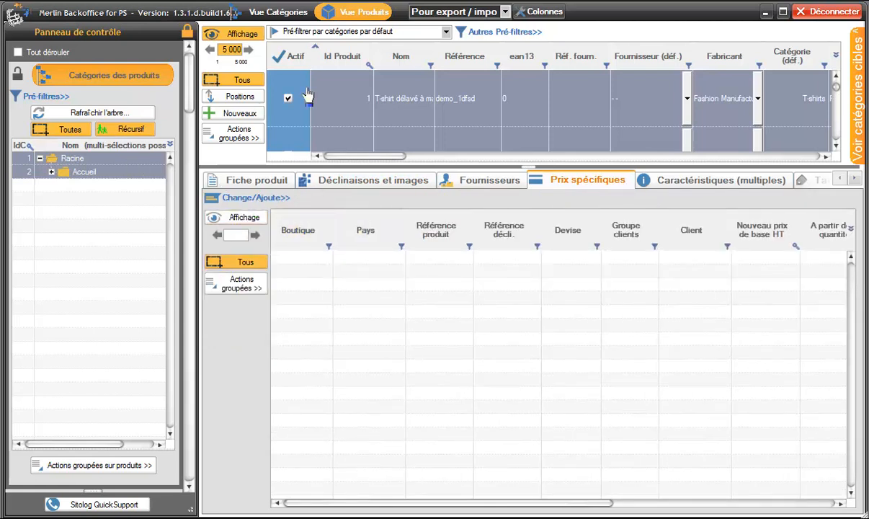
Display the déclinaisons of the selected products and select all of them
left_click(366, 183)
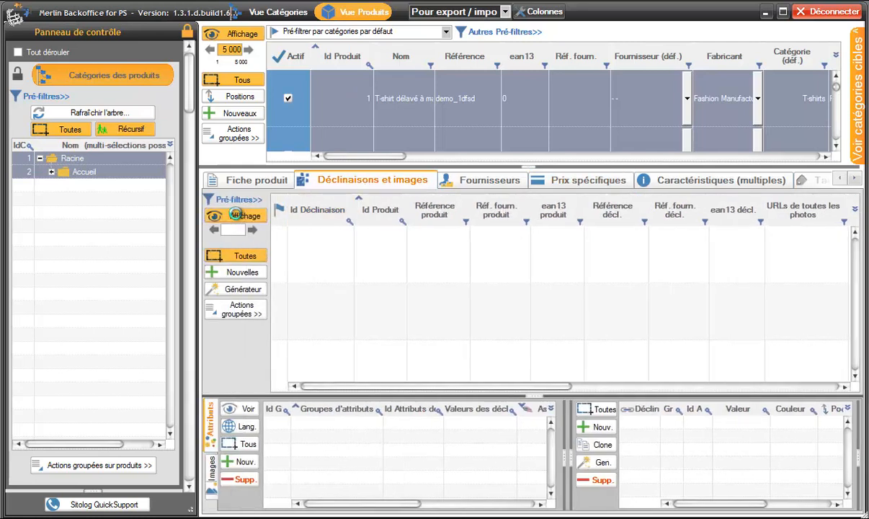
left_click(244, 215)
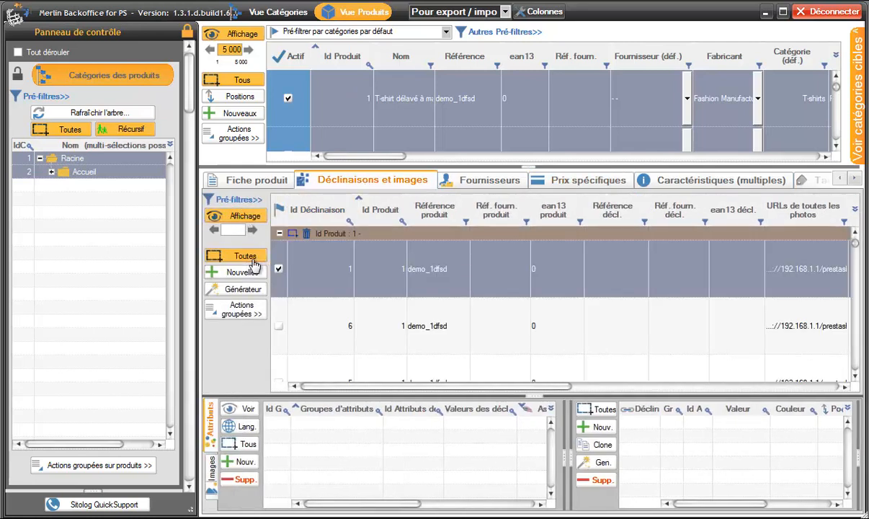
left_click(245, 256)
Display the specific prices of the selected products and select all of them, checking the selected déclinaisons as well
left_click(564, 180)
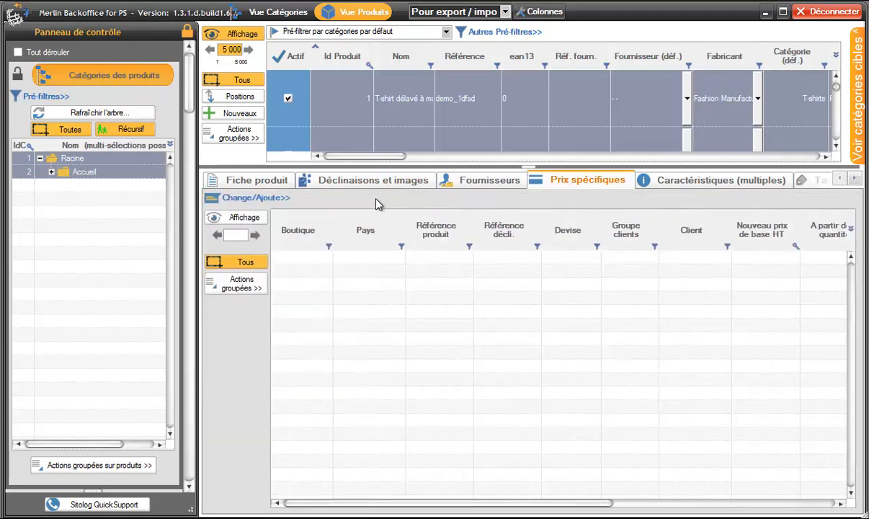
left_click(226, 222)
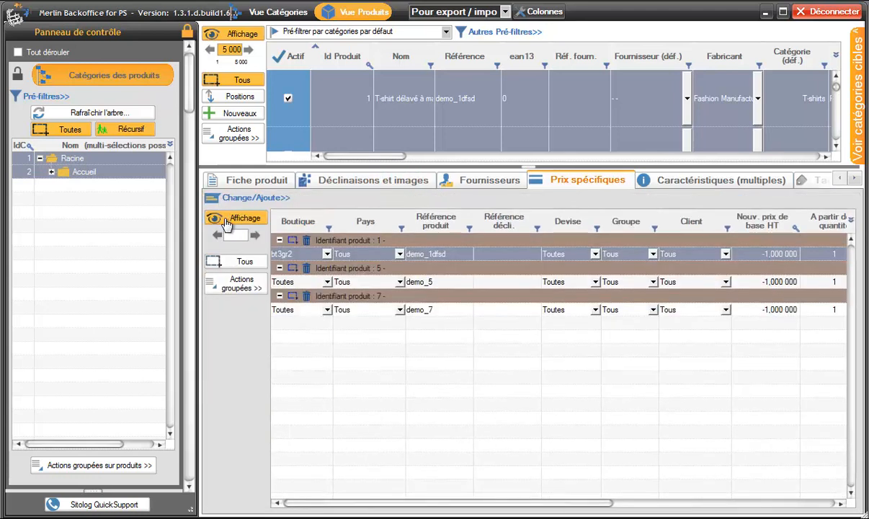
left_click(357, 180)
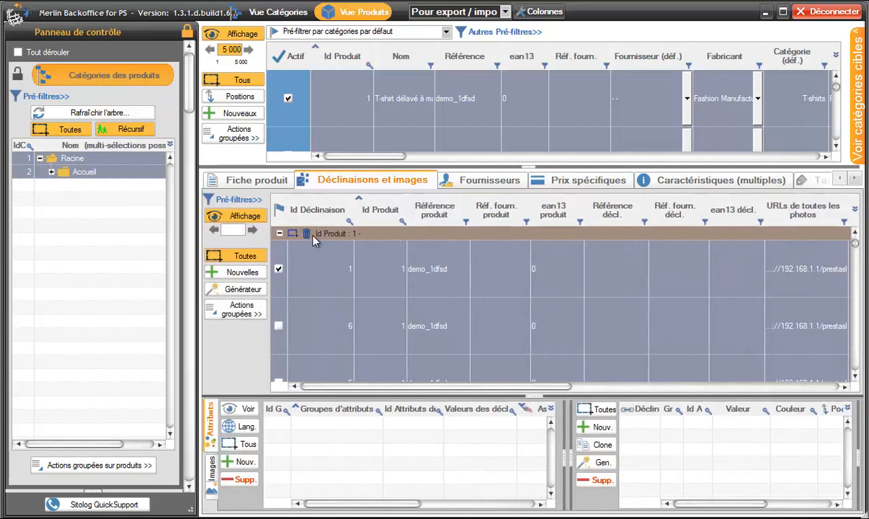
left_click(569, 181)
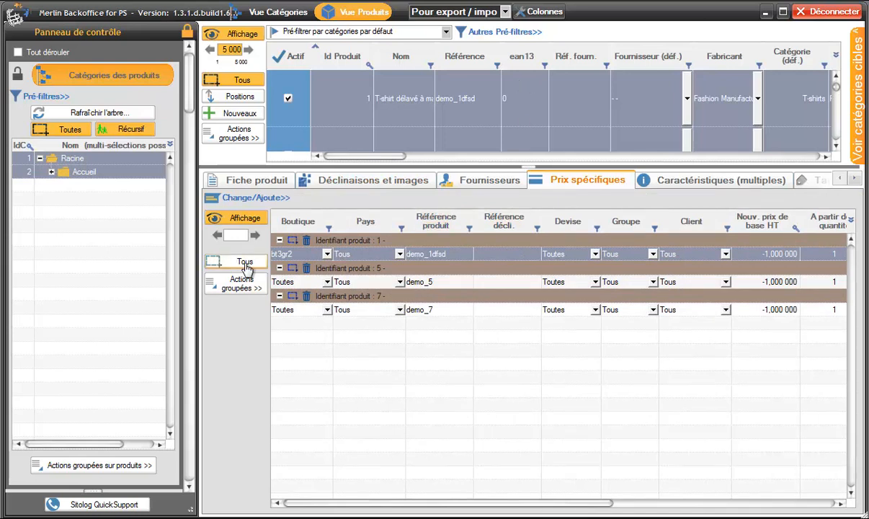
left_click(244, 263)
left_click(242, 283)
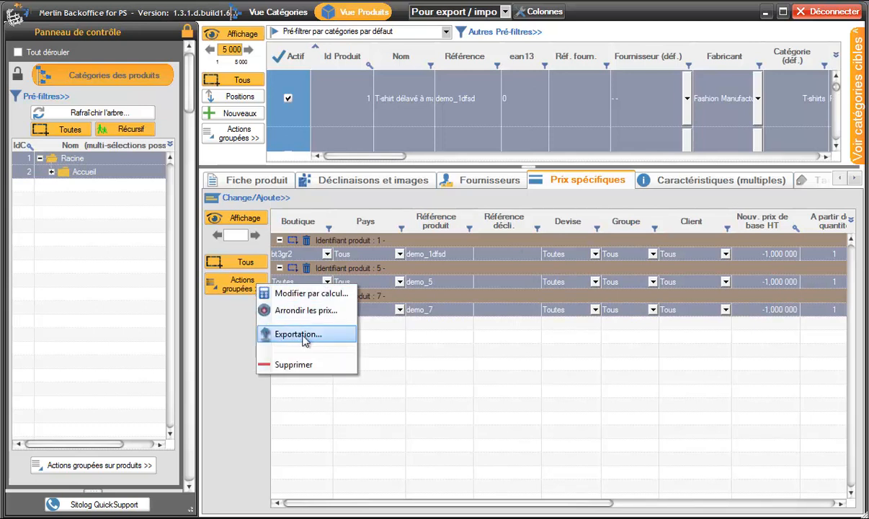
left_click(211, 312)
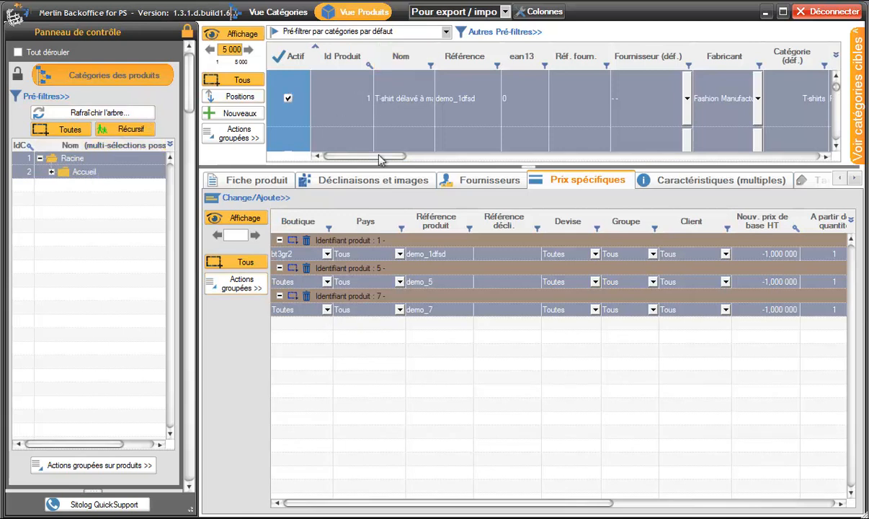
left_click(321, 180)
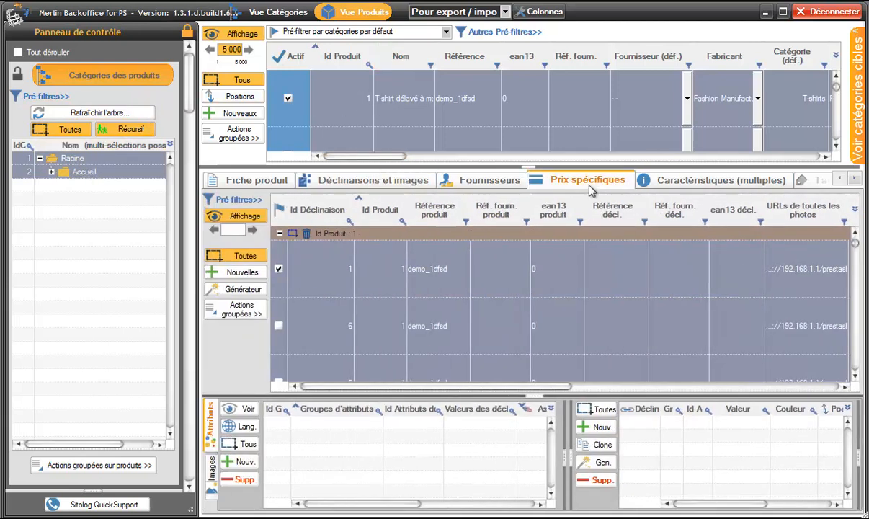
left_click(587, 180)
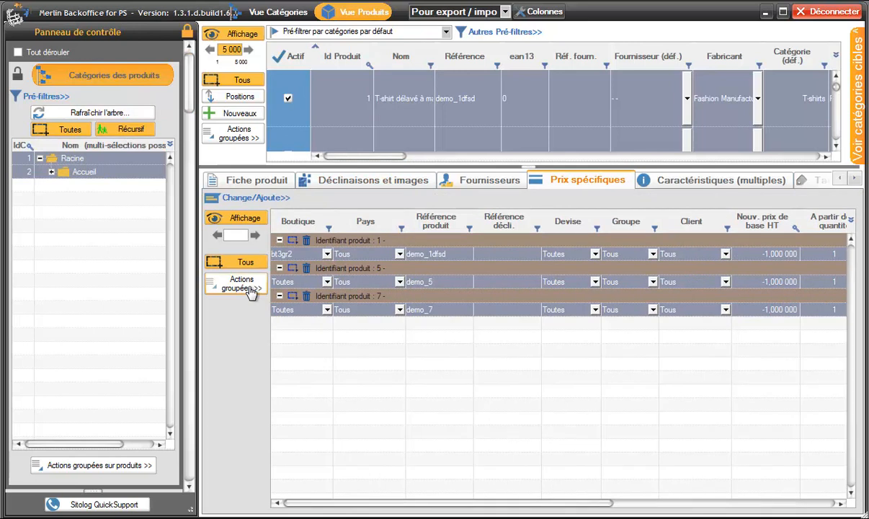
Open the export configuration from the specific prices and add the Produits and Déclinaisons tables to the export
left_click(247, 289)
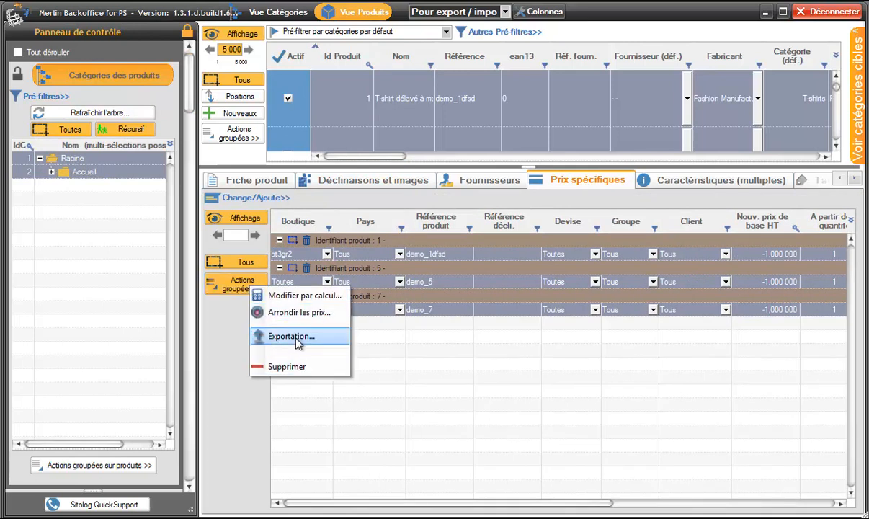
left_click(278, 335)
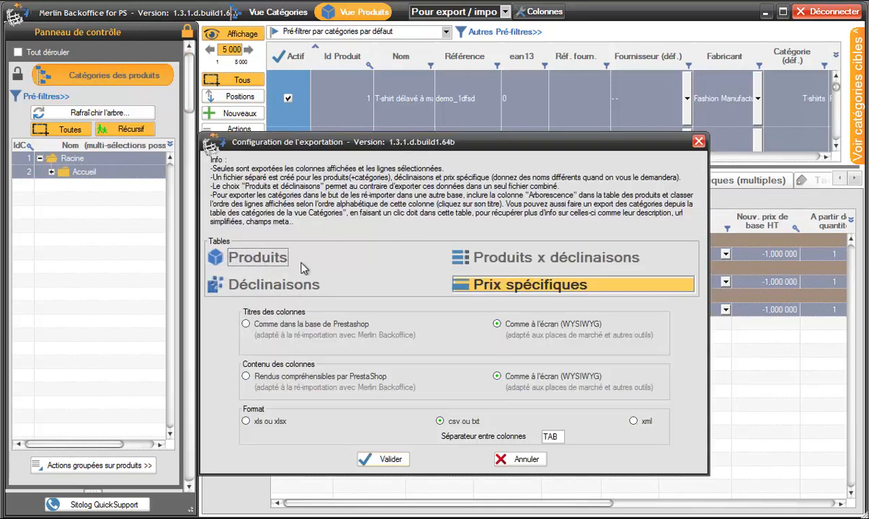
left_click(254, 257)
left_click(269, 290)
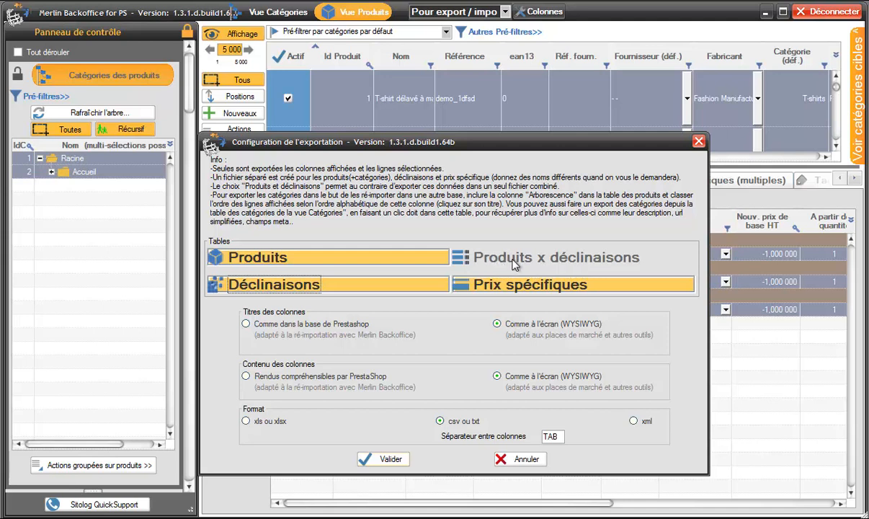
Include the combined Produits x déclinaisons table in the export and exclude the separate Produits and Déclinaisons tables
left_click(509, 262)
left_click(508, 262)
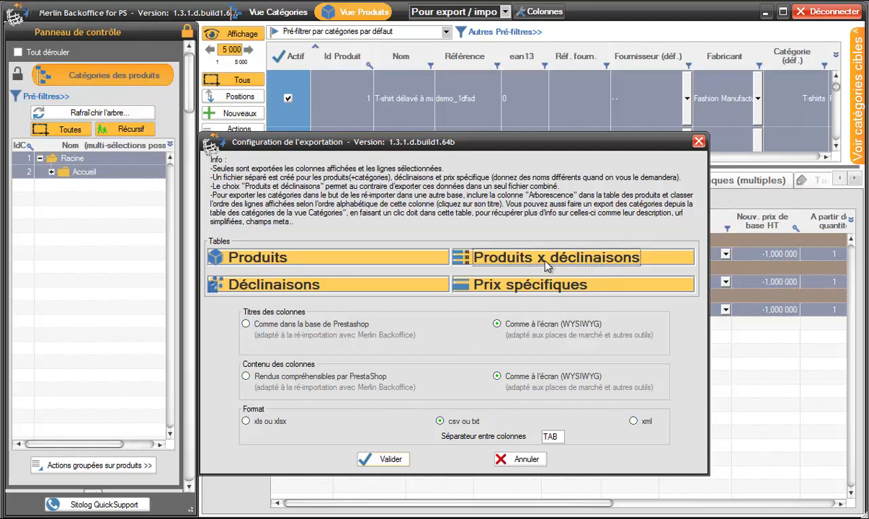
left_click(360, 262)
left_click(354, 288)
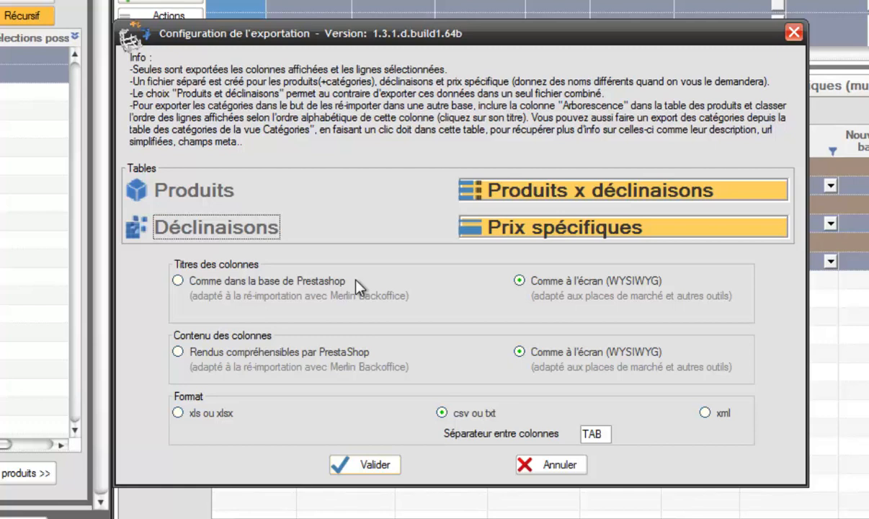
Set the column titles to Comme dans la base de Prestashop and the column contents to Rendus compréhensibles par PrestaShop
left_click(180, 284)
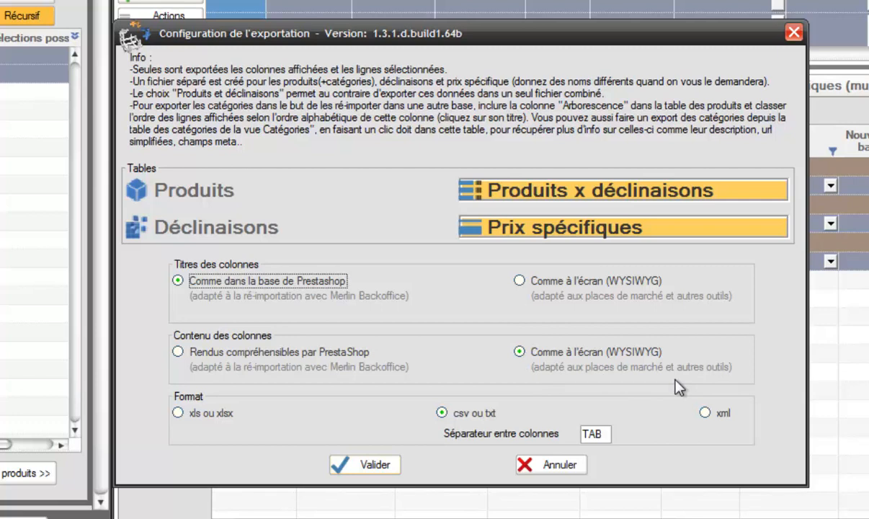
left_click(178, 353)
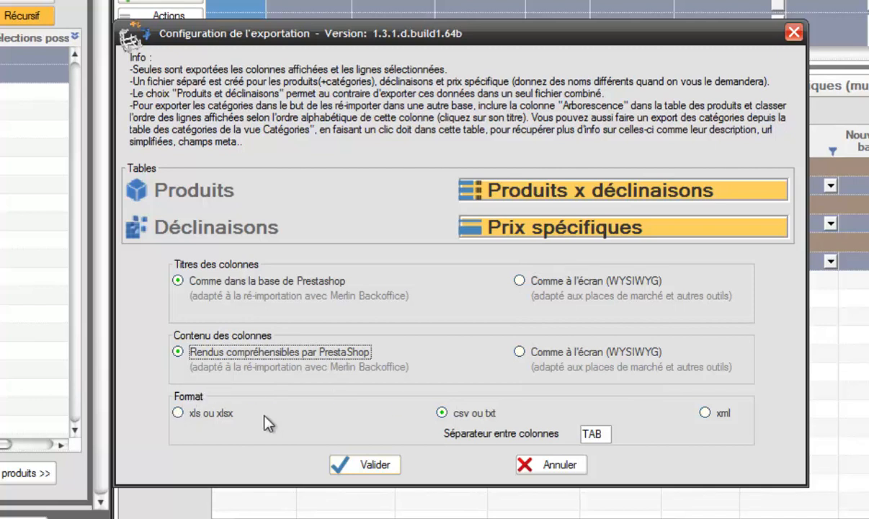
Try the csv ou txt format with TAB as the column separator, and the xml format, for the export
left_click(178, 413)
left_click(442, 413)
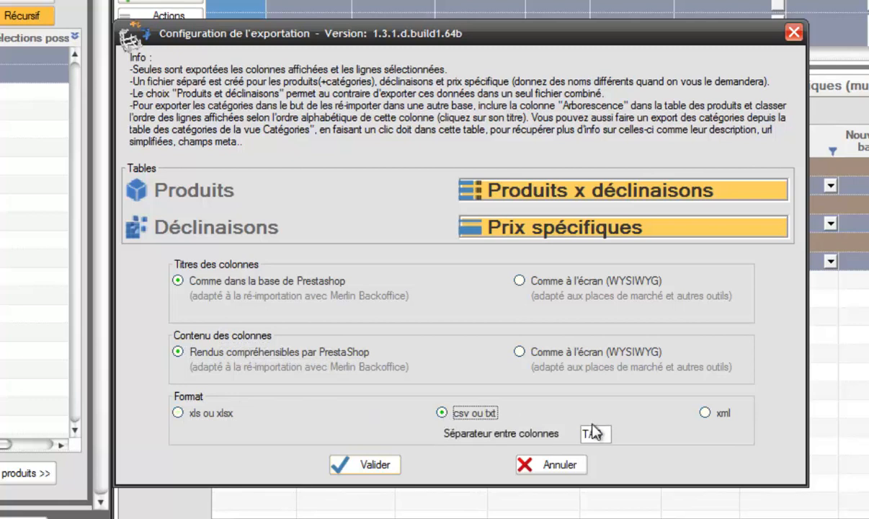
left_click(705, 413)
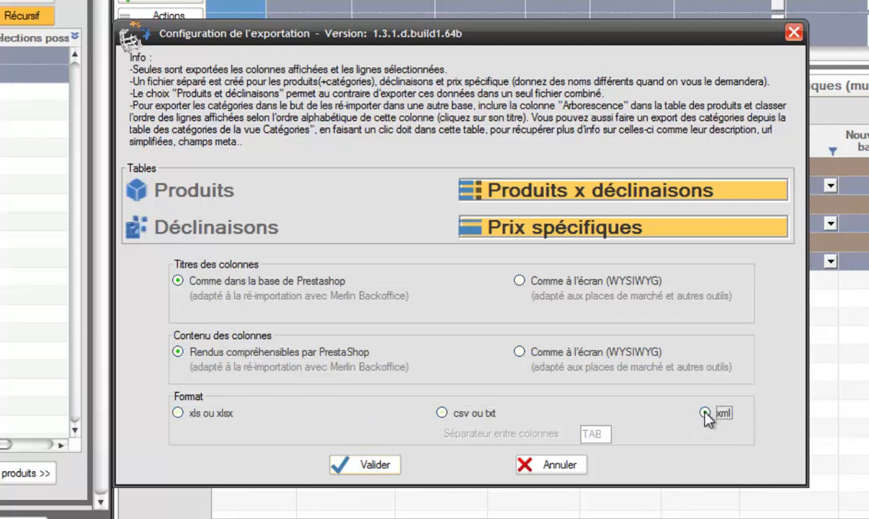
left_click(472, 413)
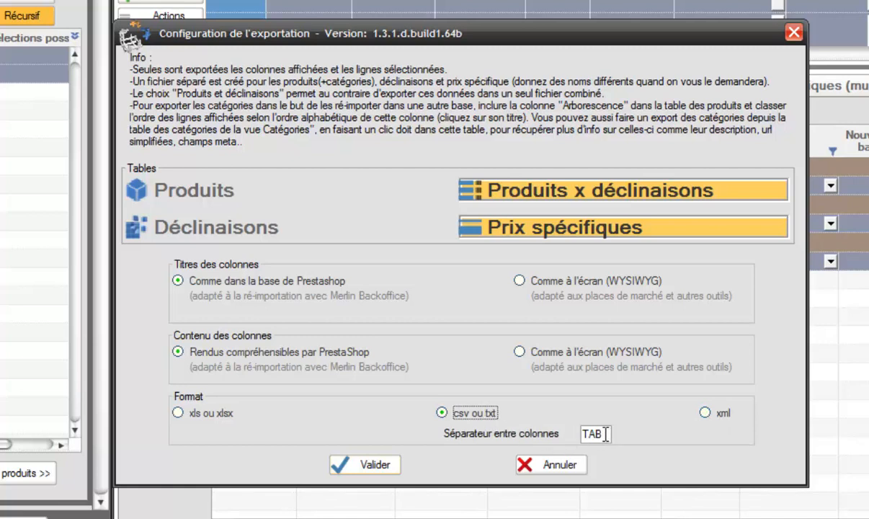
mouse_move(607, 434)
left_mouse_down()
mouse_move(580, 433)
mouse_move(596, 433)
left_mouse_up()
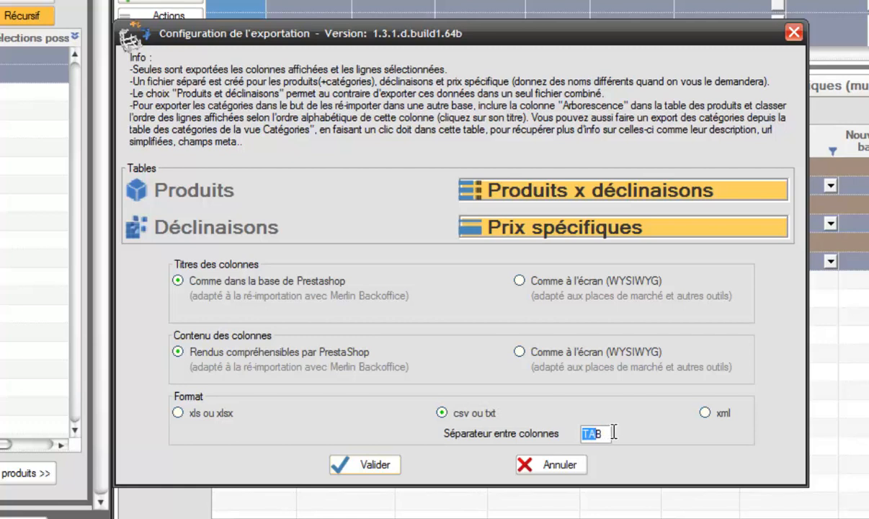
key("BackSpace")
type("TAB")
left_click(706, 413)
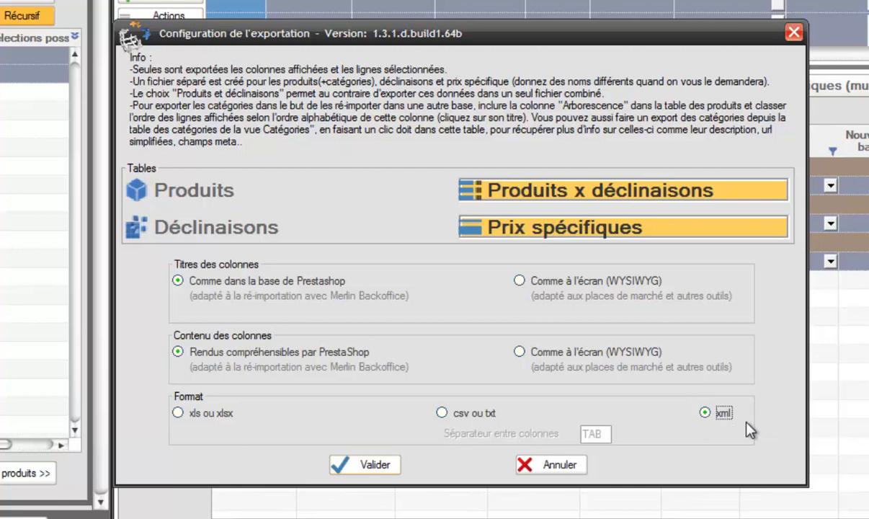
Set the export format to xls ou xlsx and try to run the combined products and specific prices export
left_click(178, 413)
left_click(372, 469)
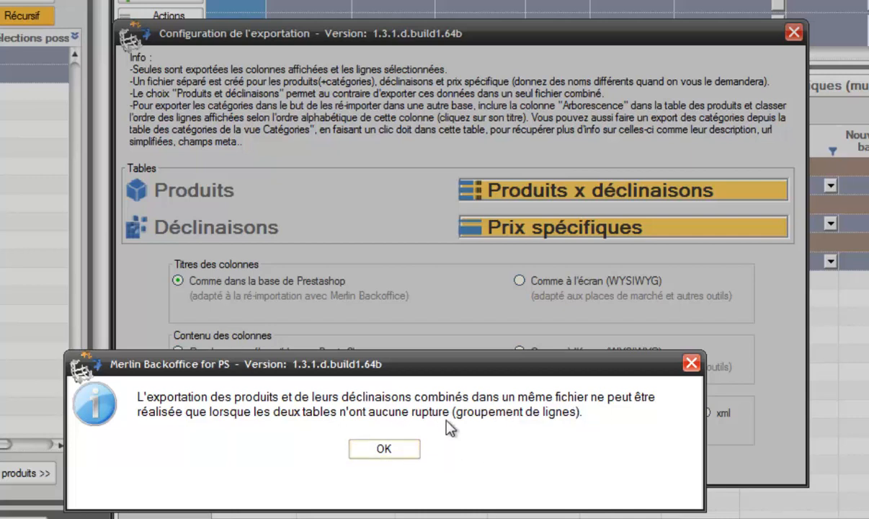
left_click(386, 450)
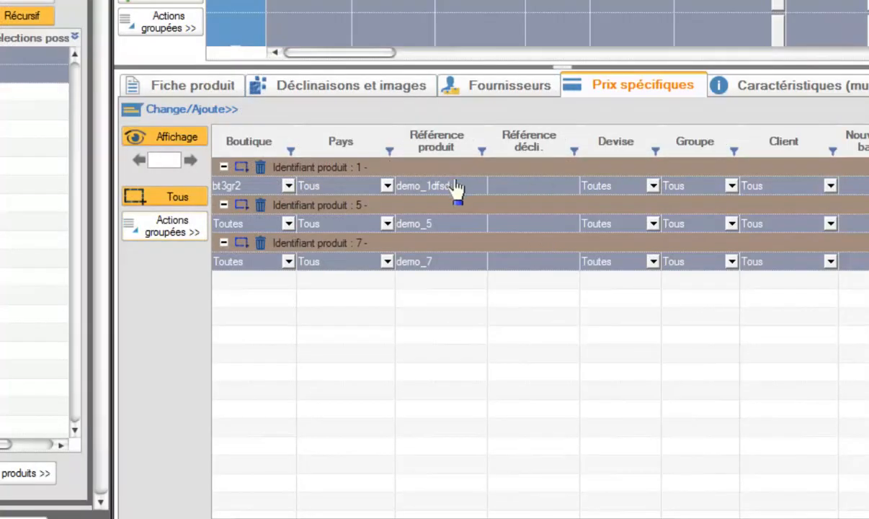
left_click(195, 232)
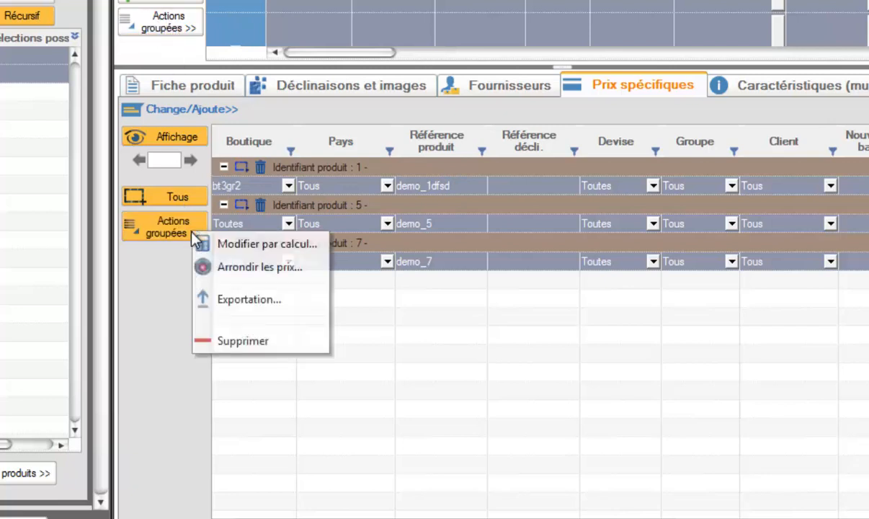
left_click(202, 302)
left_click(542, 183)
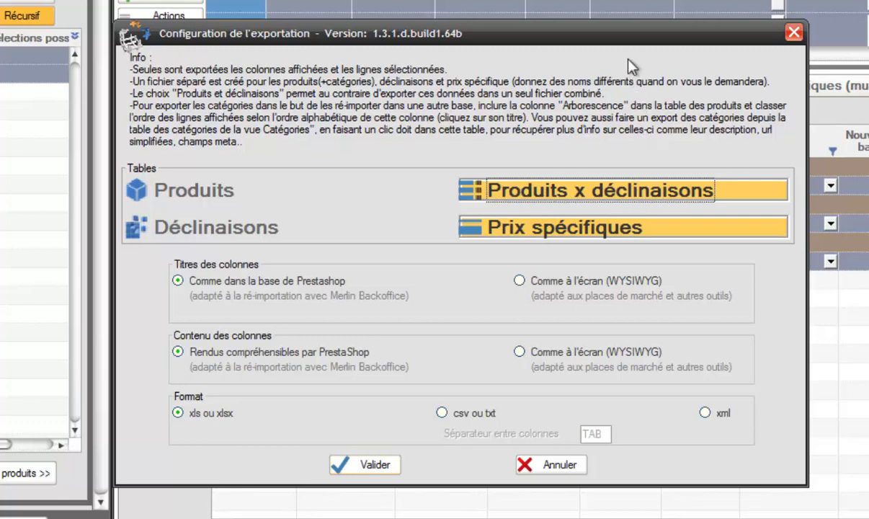
left_click_drag(622, 35, 308, 17)
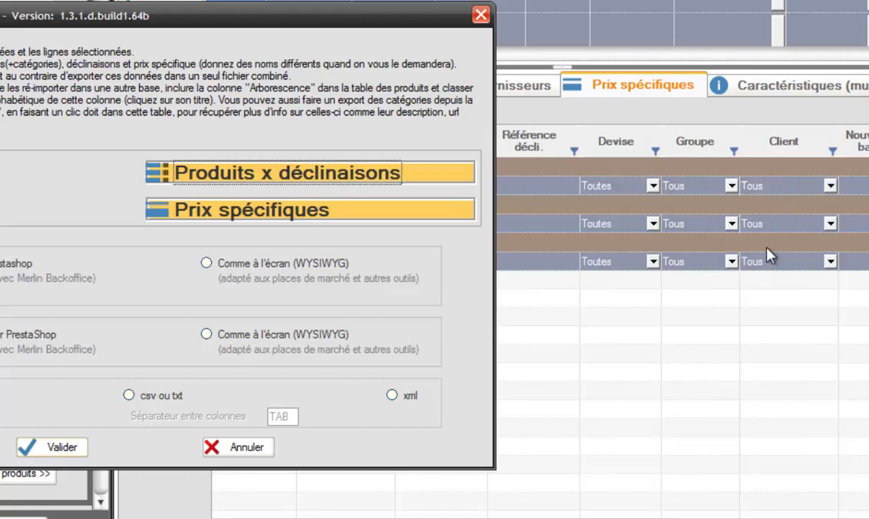
left_click_drag(326, 20, 477, 32)
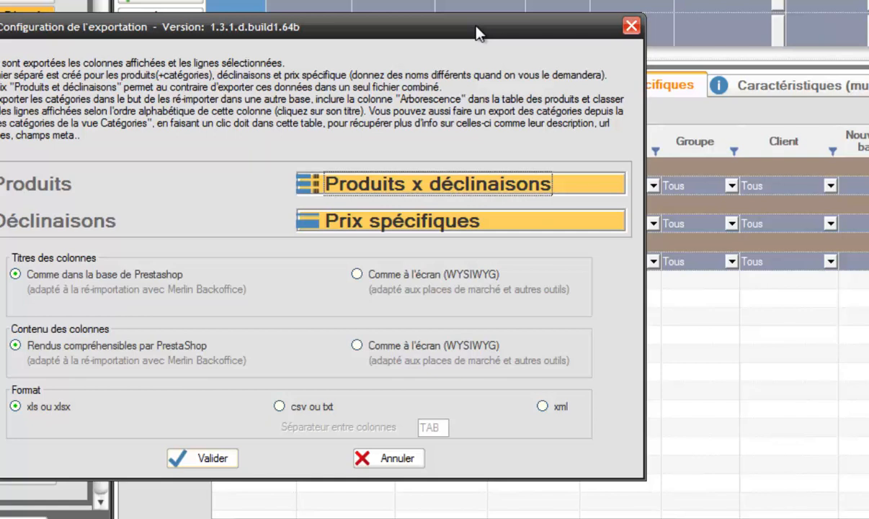
left_click(58, 186)
left_click(90, 216)
left_click(447, 185)
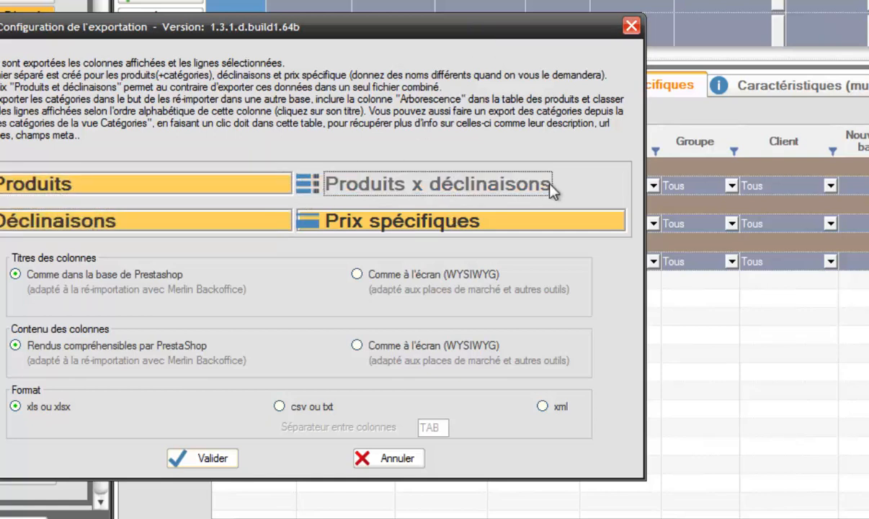
left_click(219, 192)
left_click(216, 222)
left_click(375, 185)
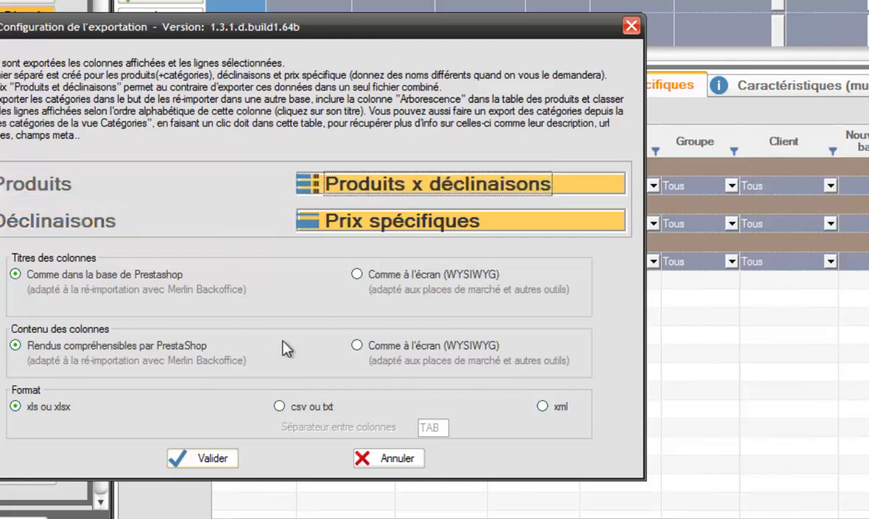
left_click(359, 459)
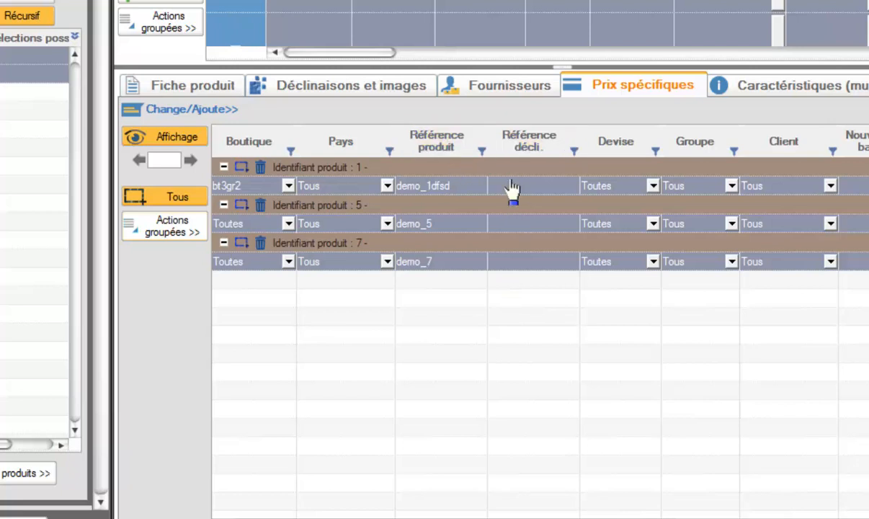
Remove all the ruptures (row groupings) from the specific prices table
right_click(534, 209)
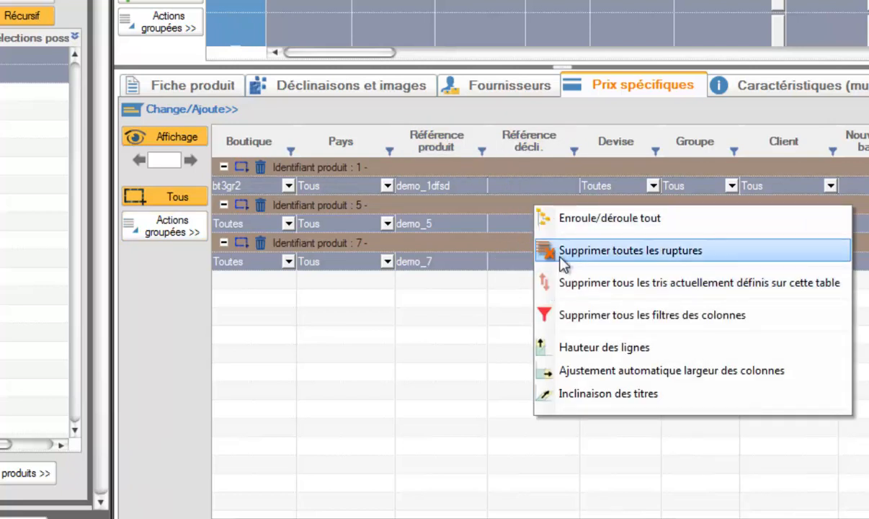
left_click(638, 253)
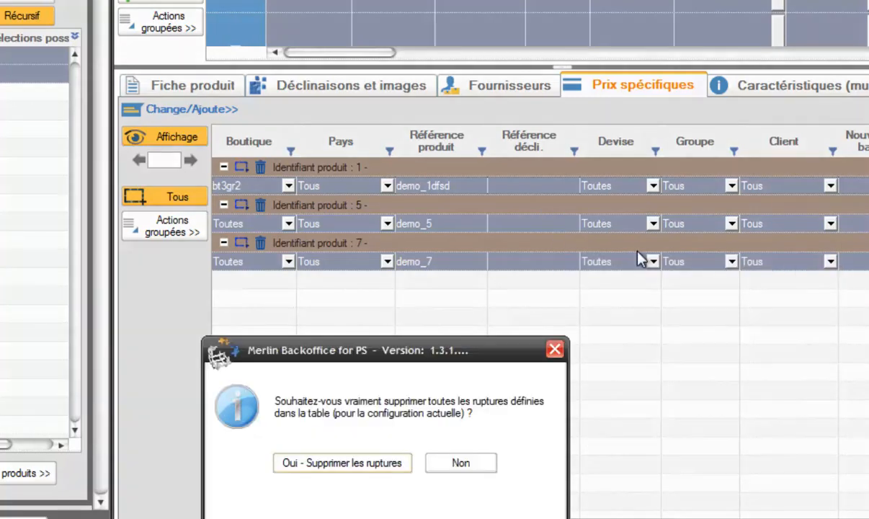
left_click(359, 464)
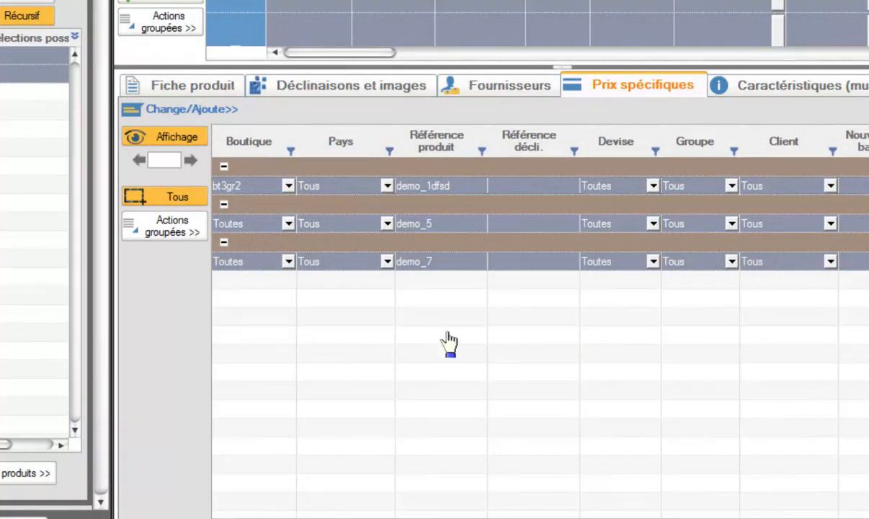
Reopen the export configuration, include the Produits x déclinaisons table alongside Prix spécifiques, and launch the xls export
left_click(188, 230)
left_click(254, 301)
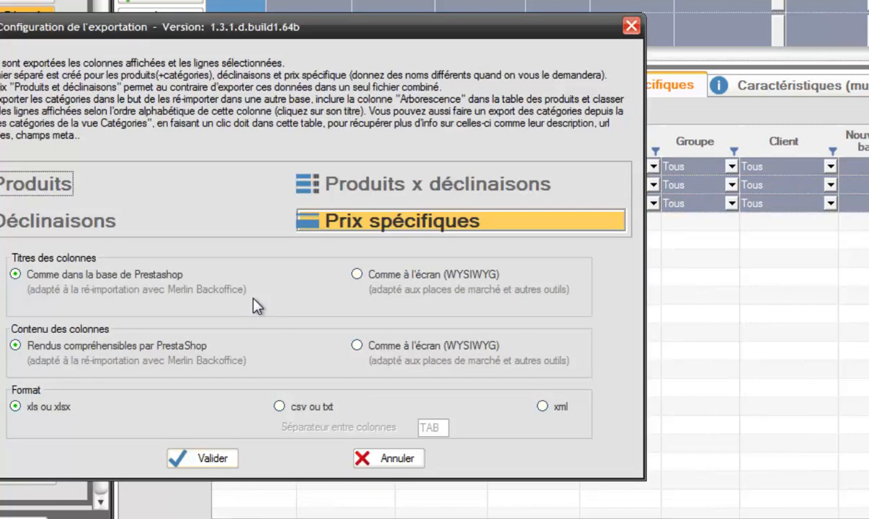
left_click(442, 189)
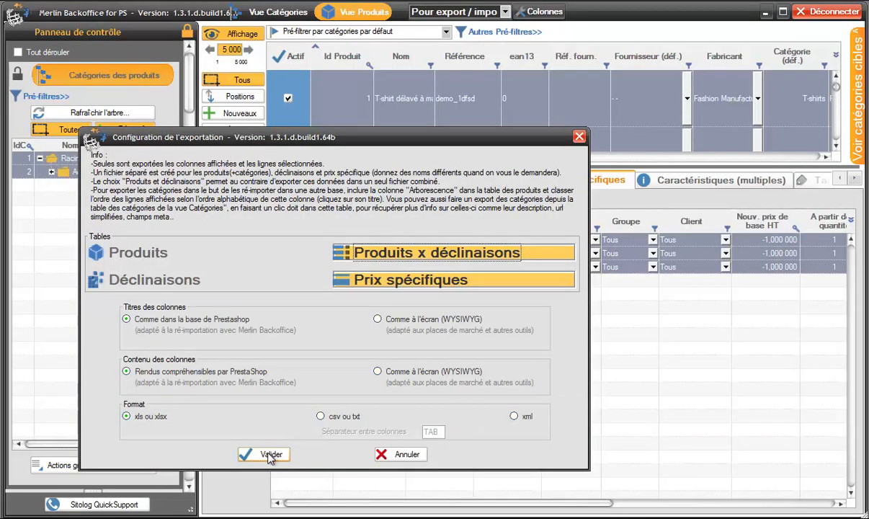
left_click(270, 455)
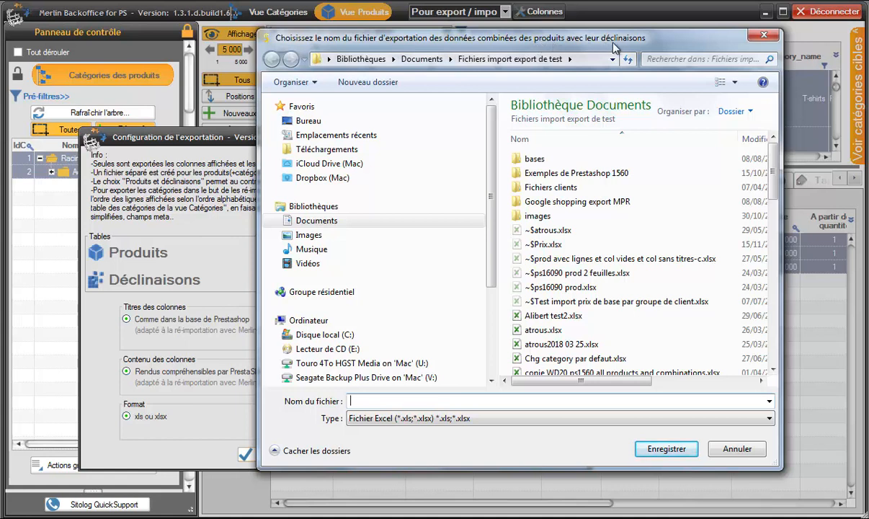
Save the combined products and déclinaisons export as toto.xlsx and the specific prices export as SP.xlx
type("toto.")
key("Tab")
left_click(384, 401)
type("xlsx")
left_click(665, 451)
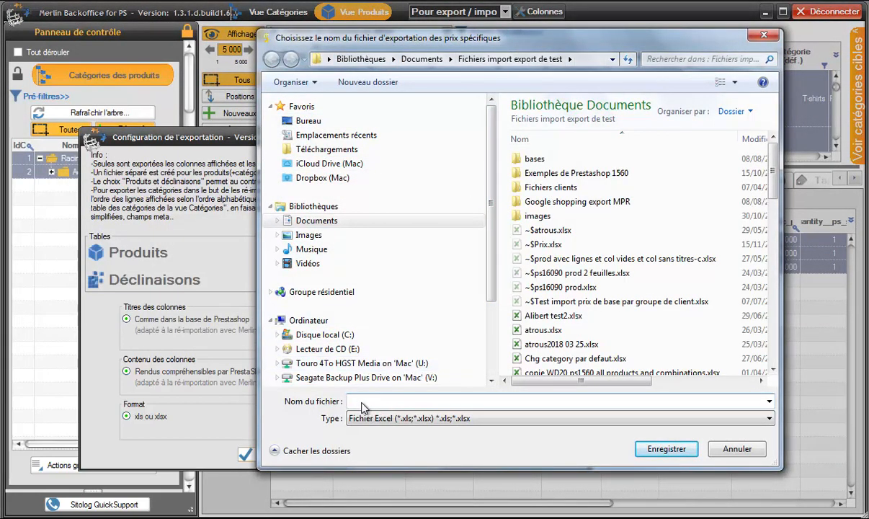
type("SP.xlx")
left_click(665, 448)
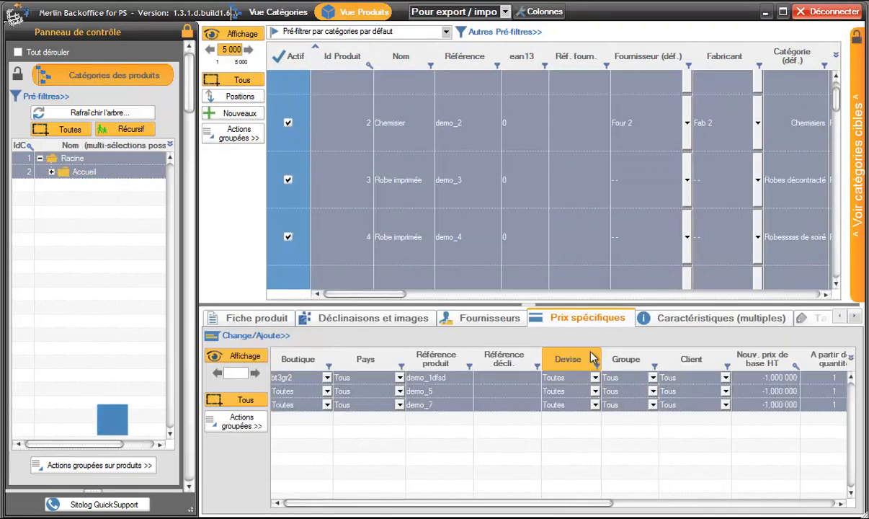
Switch to the categories view and check its configured export columns, including Arborescence
left_click(272, 13)
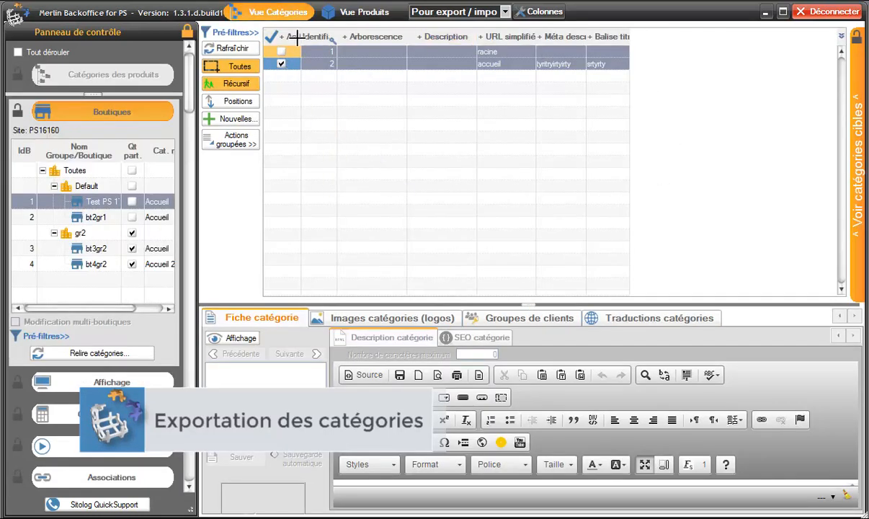
left_click(557, 14)
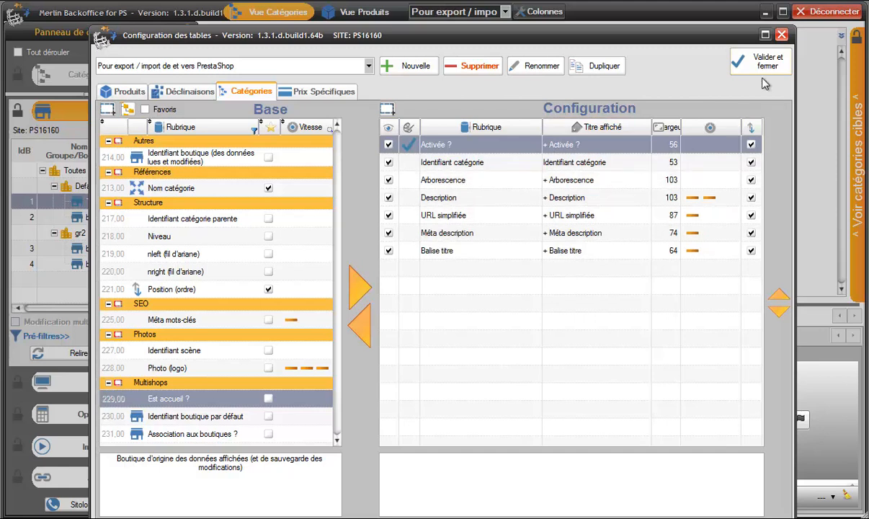
left_click(575, 182)
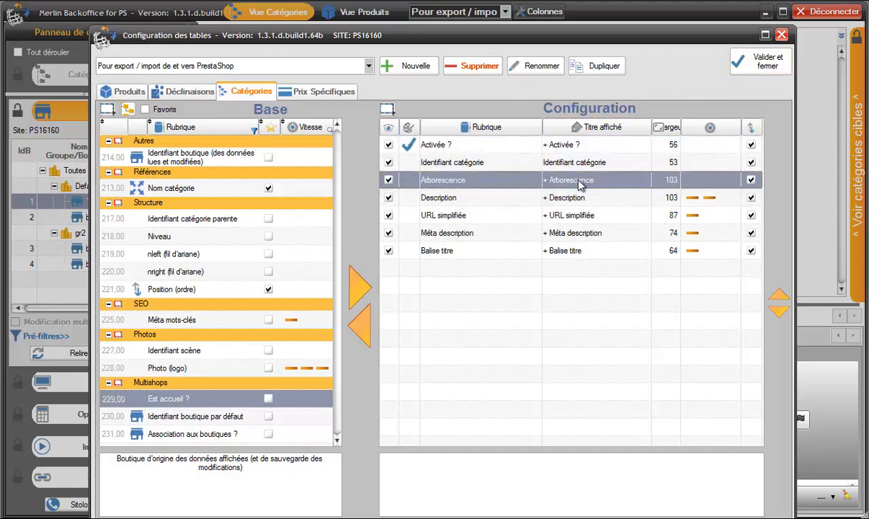
left_click(762, 78)
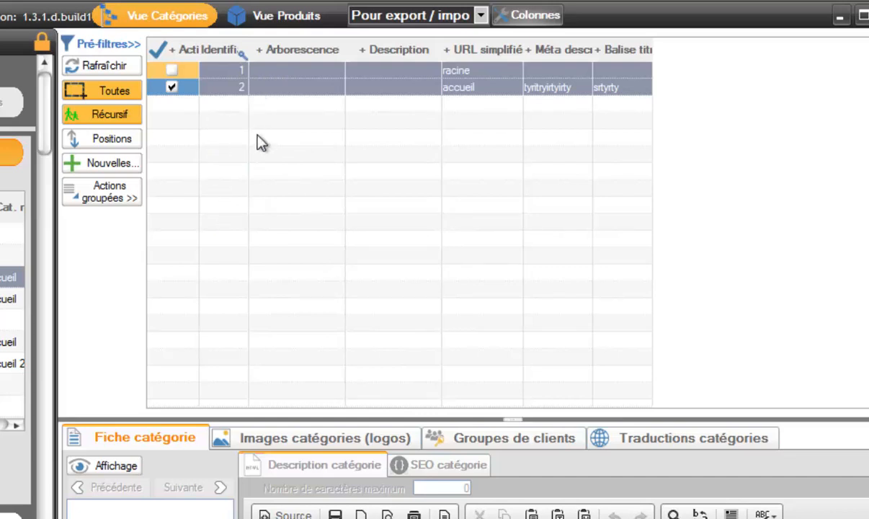
Reload the categories table with every level read in full and widen the Arborescence column to about 430
left_click(107, 68)
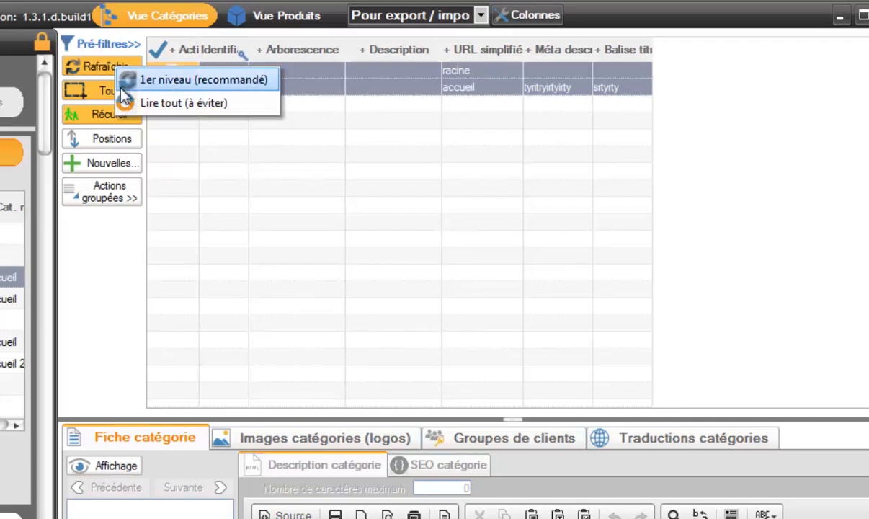
left_click(164, 105)
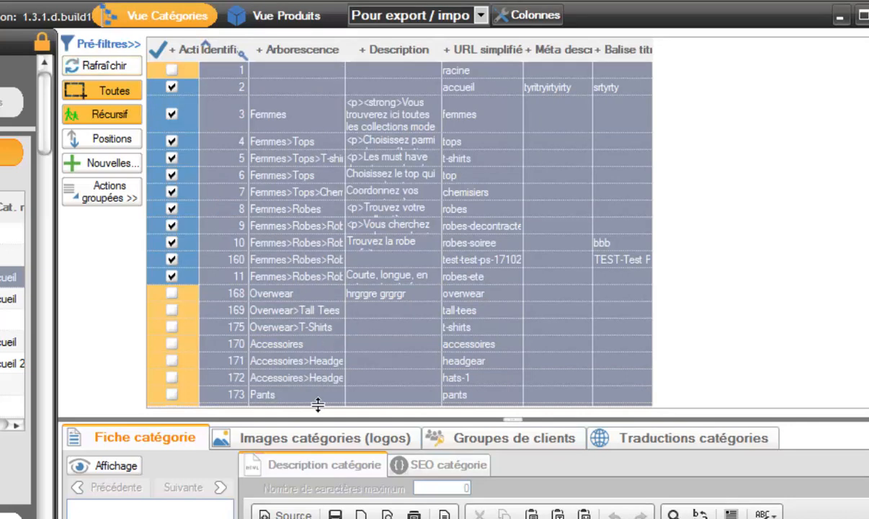
left_click_drag(343, 156, 666, 155)
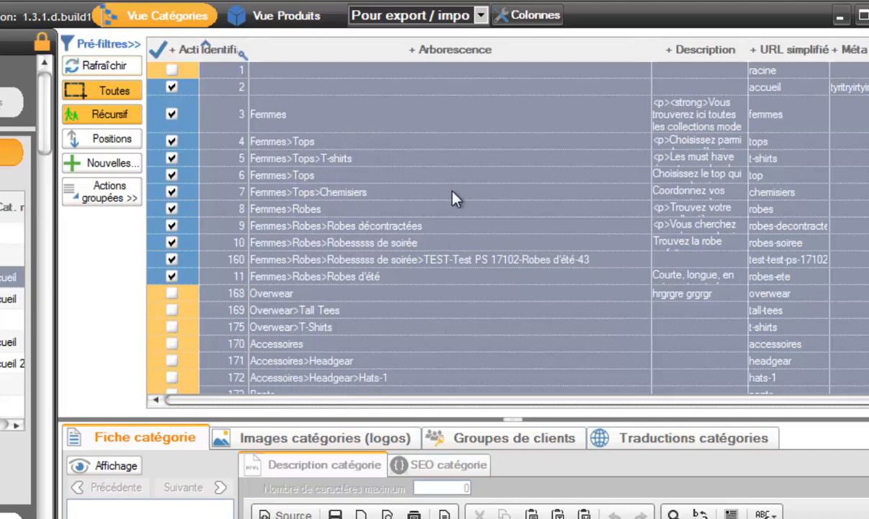
scroll(206, 135, "down", 2)
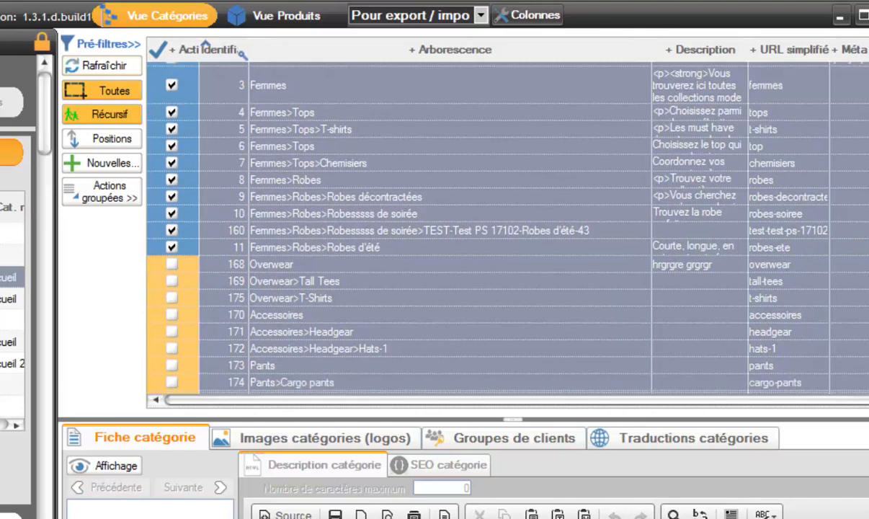
scroll(205, 135, "up", 2)
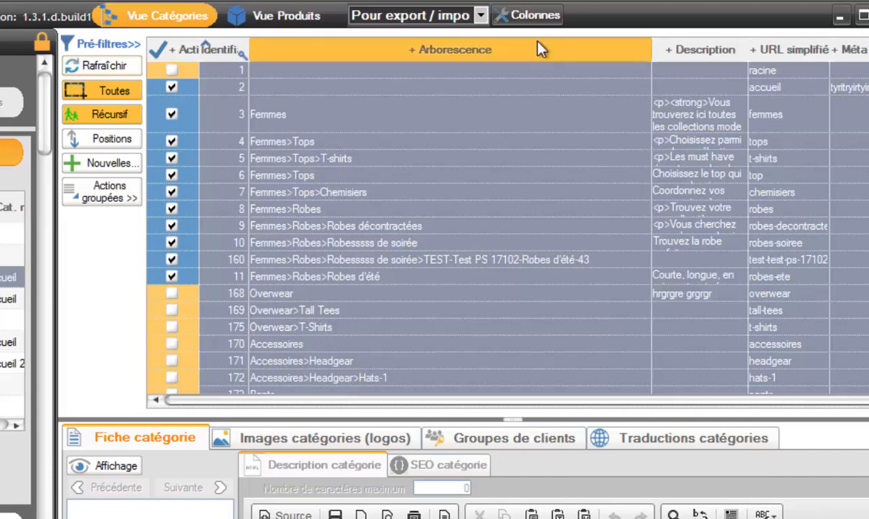
Add the Nom catégorie column just before Arborescence in the categories configuration and widen it slightly in the table
left_click(530, 16)
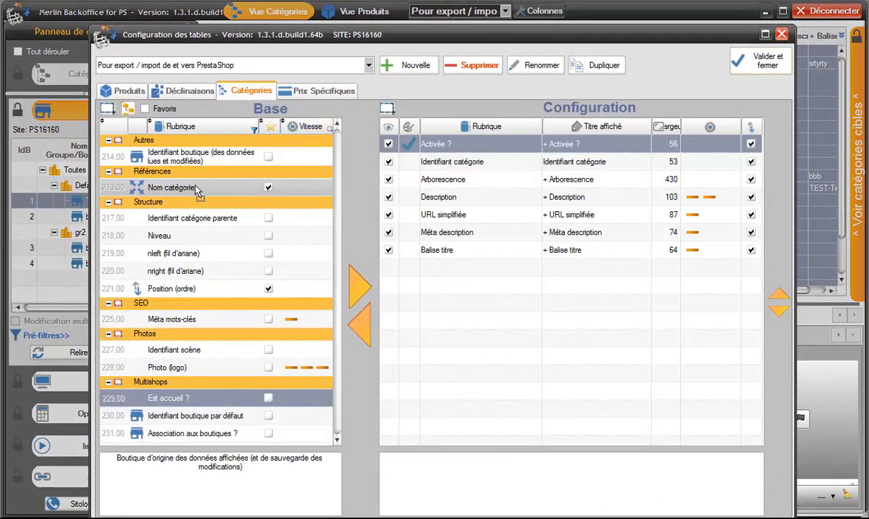
left_click(201, 189)
left_click_drag(490, 186, 490, 180)
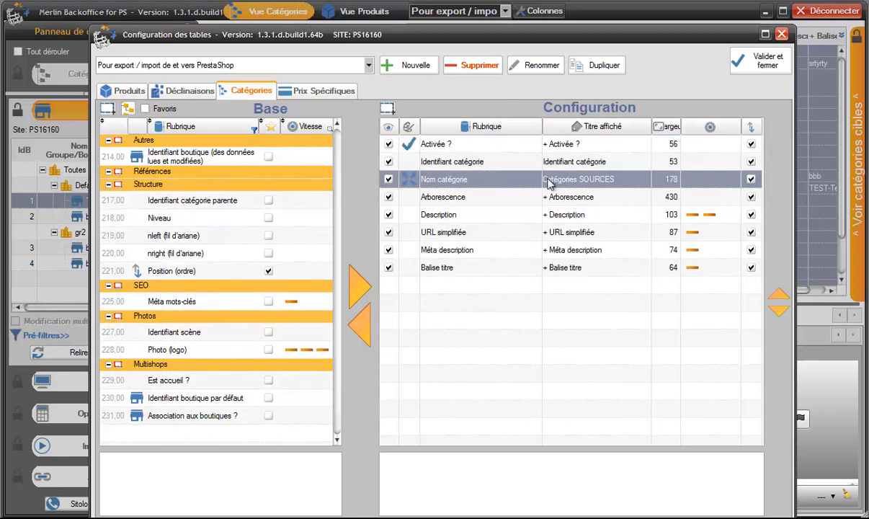
left_click(758, 62)
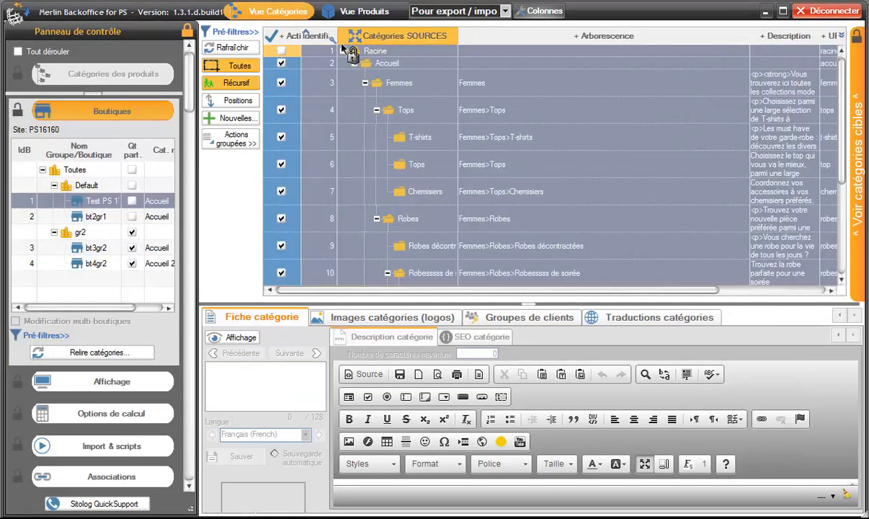
mouse_move(459, 159)
left_mouse_down()
mouse_move(511, 158)
mouse_move(470, 157)
left_mouse_up()
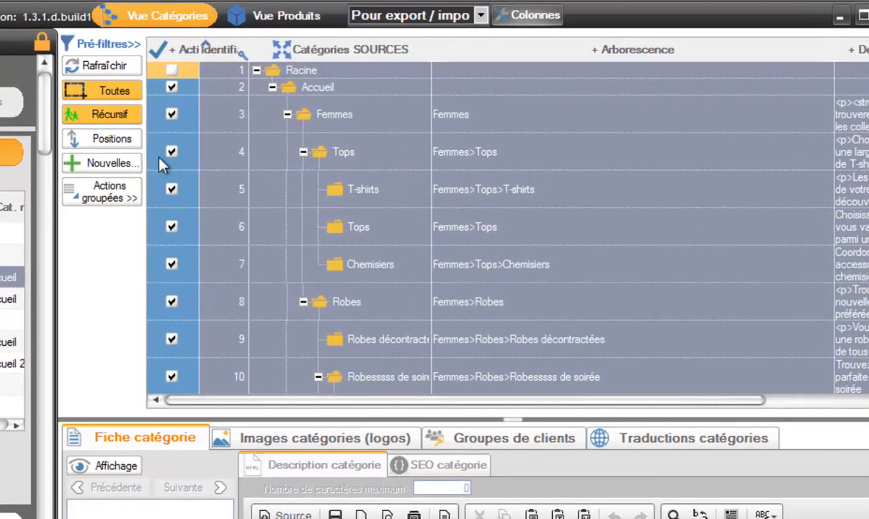
Select all rows of the categories table and start an xls export of the selected display
left_click(116, 91)
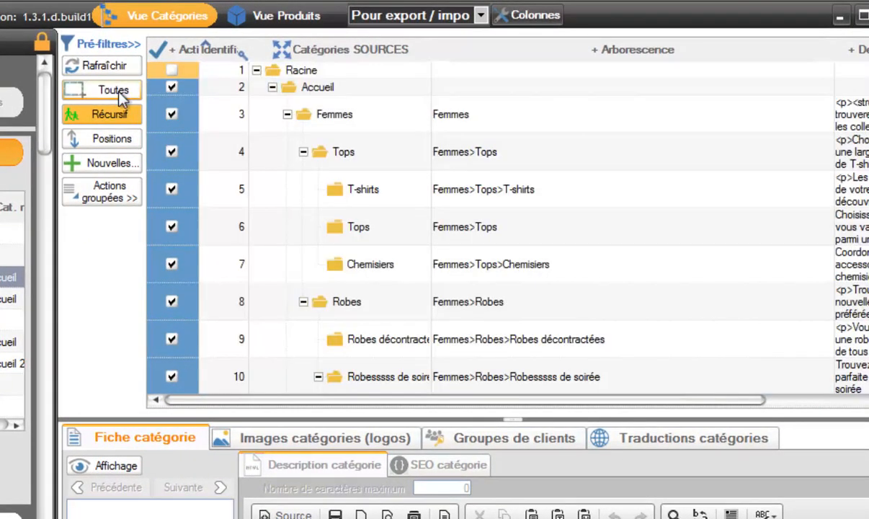
left_click(114, 92)
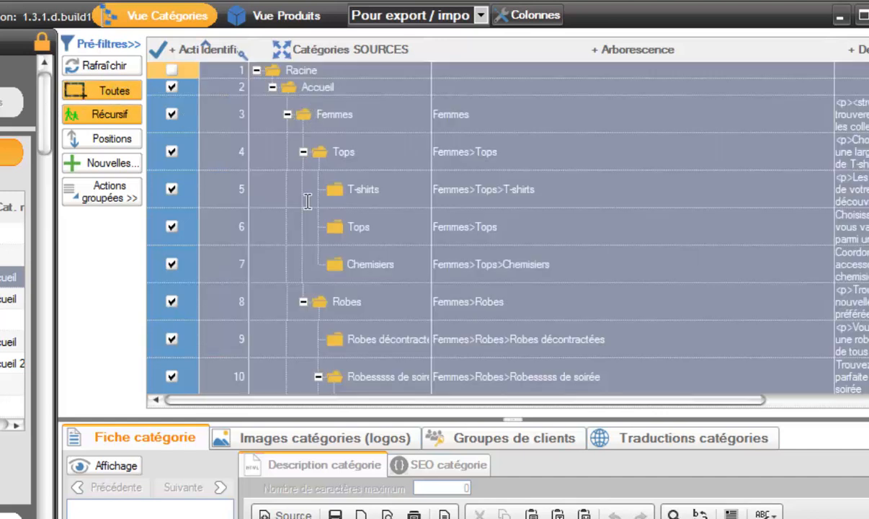
left_click(131, 203)
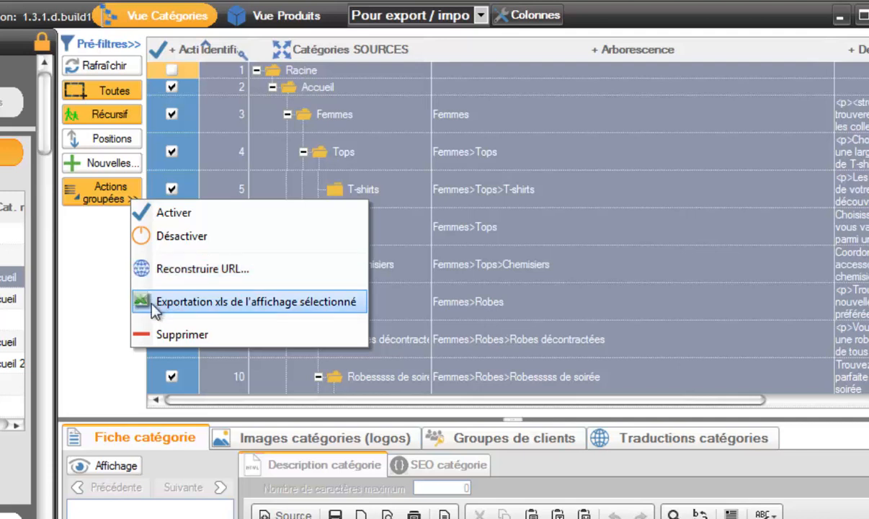
left_click(242, 303)
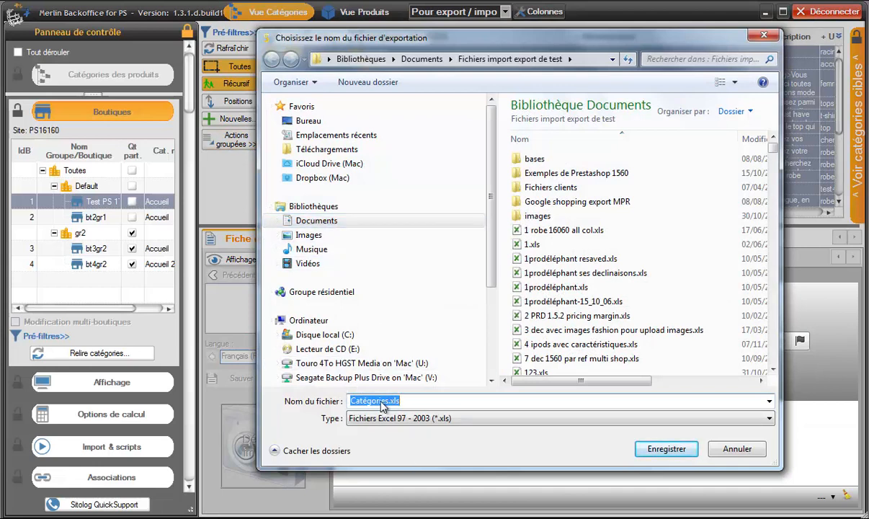
Save the categories export as Export Catégories.xlsx in the Excel (*.xlsx) format and decline opening the created document
left_click_drag(386, 402, 393, 402)
left_click(351, 401)
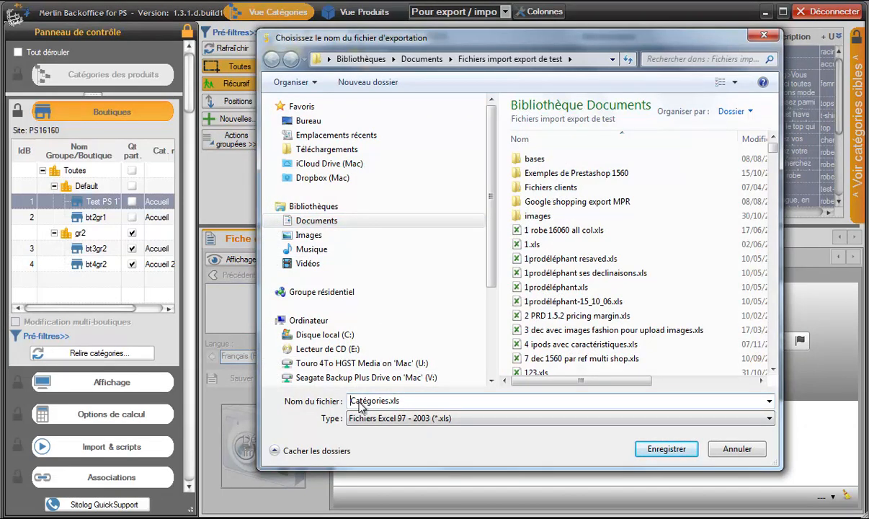
type("Export")
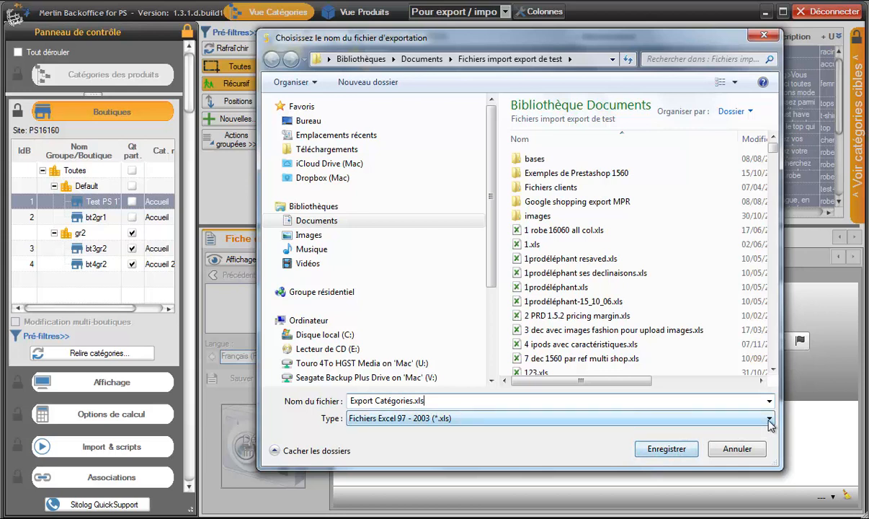
left_click(727, 418)
left_click(417, 433)
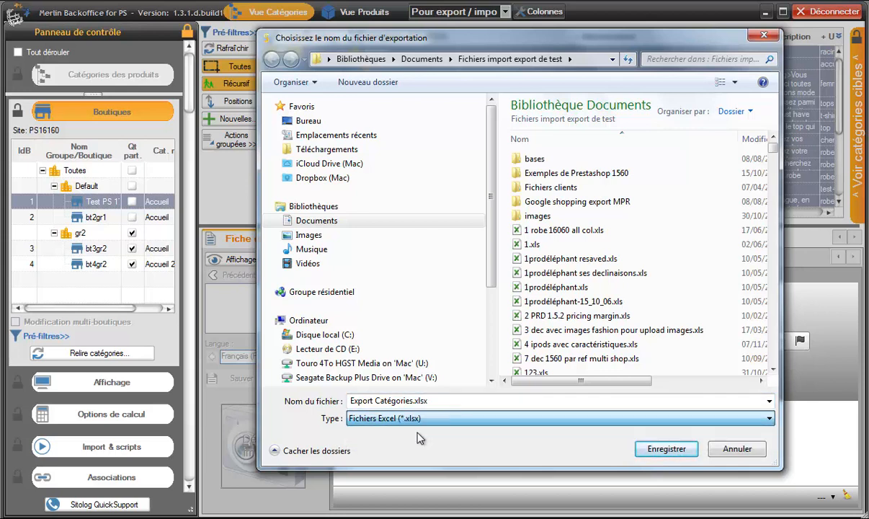
left_click(674, 451)
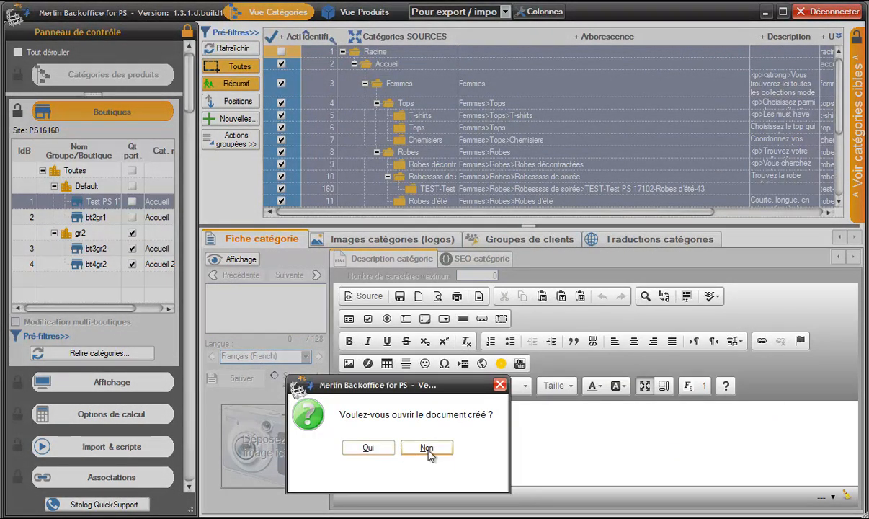
left_click(427, 449)
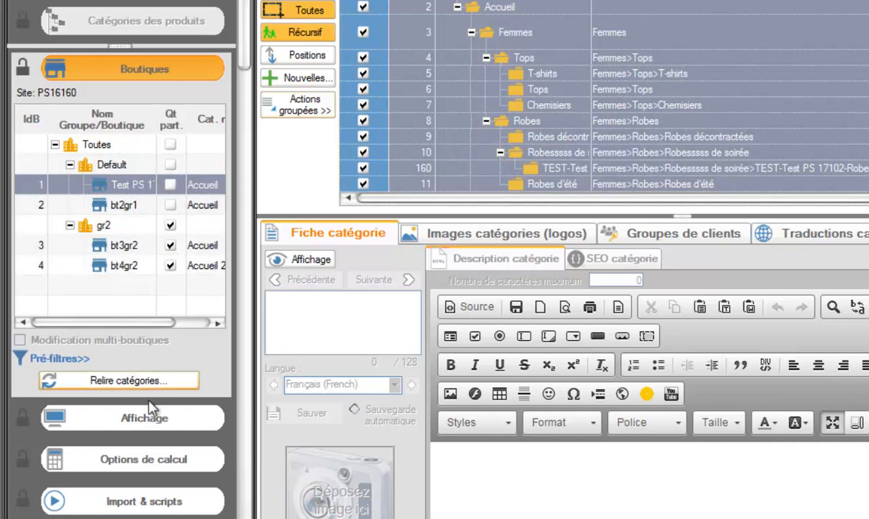
Open the display settings and check which languages are available for the catalogue
left_click(159, 417)
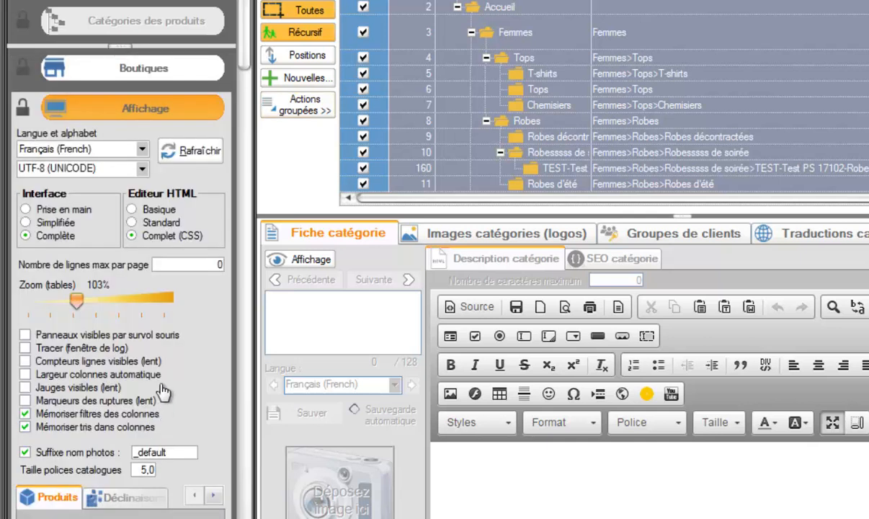
left_click(143, 150)
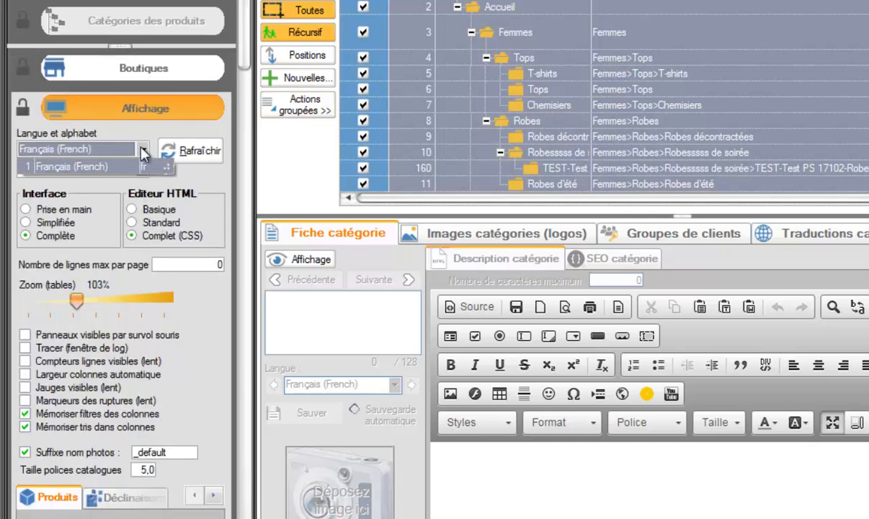
left_click(142, 149)
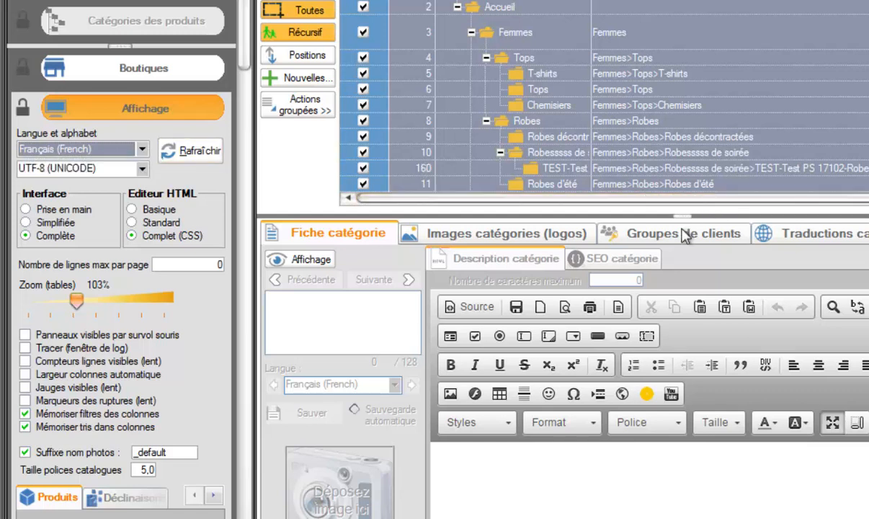
Load the translations of the selected categories and look through their name, simplified URL and meta columns
left_click(761, 225)
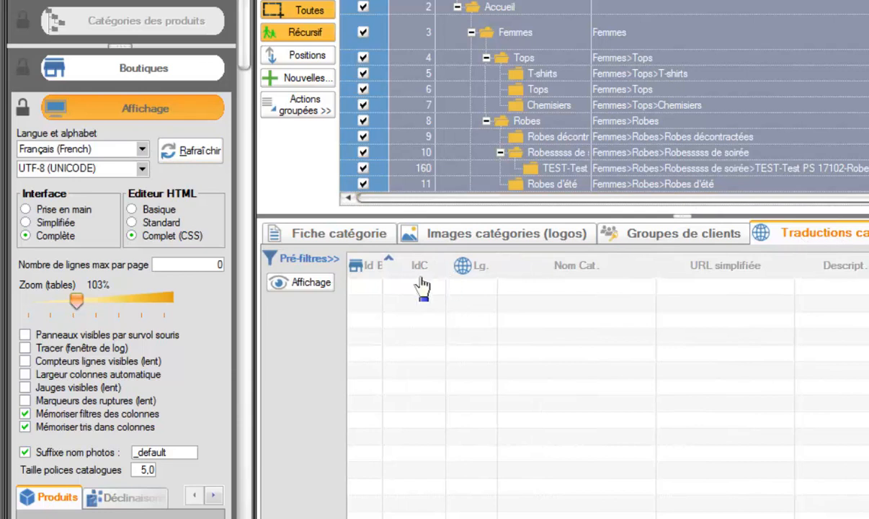
left_click(311, 283)
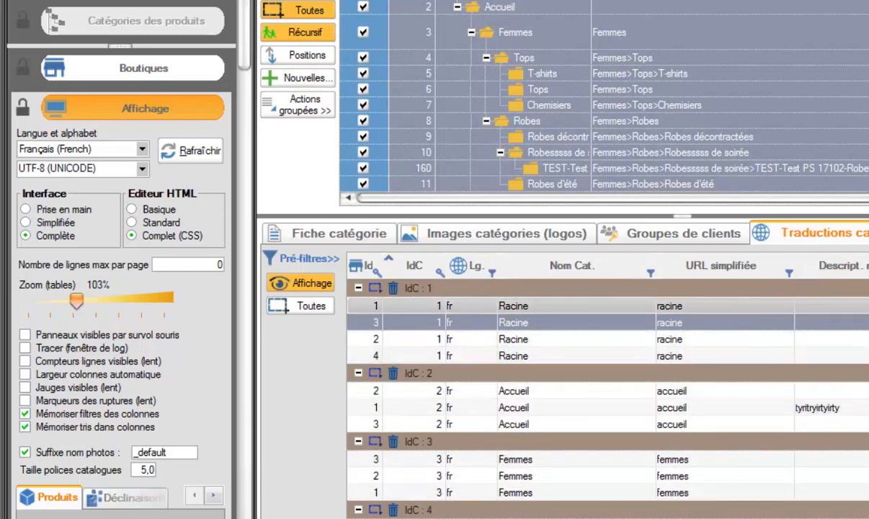
scroll(649, 375, "right", 5)
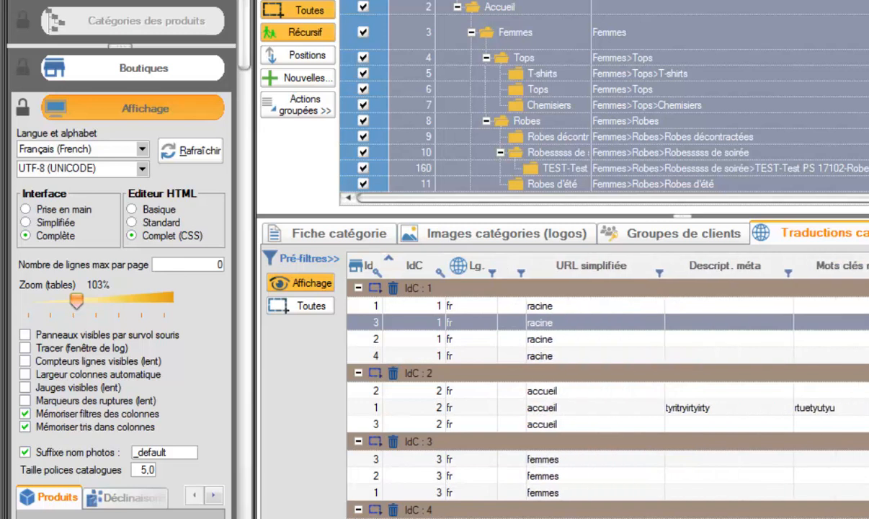
scroll(649, 375, "left", 5)
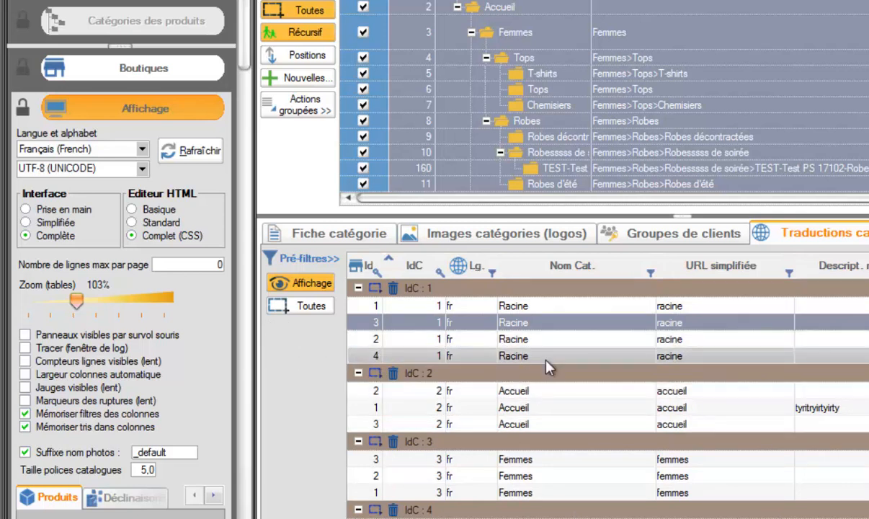
Select all the category translation rows and export them as Traduction catégories.xls
left_click(321, 309)
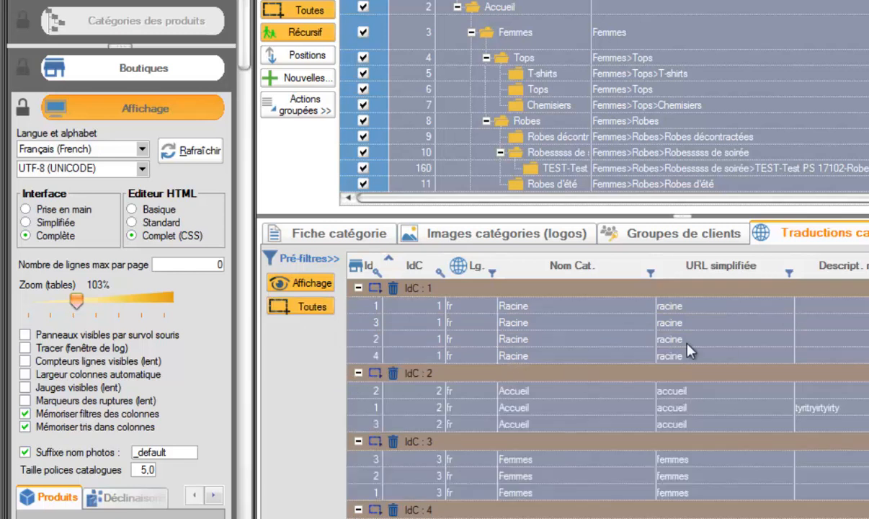
right_click(567, 345)
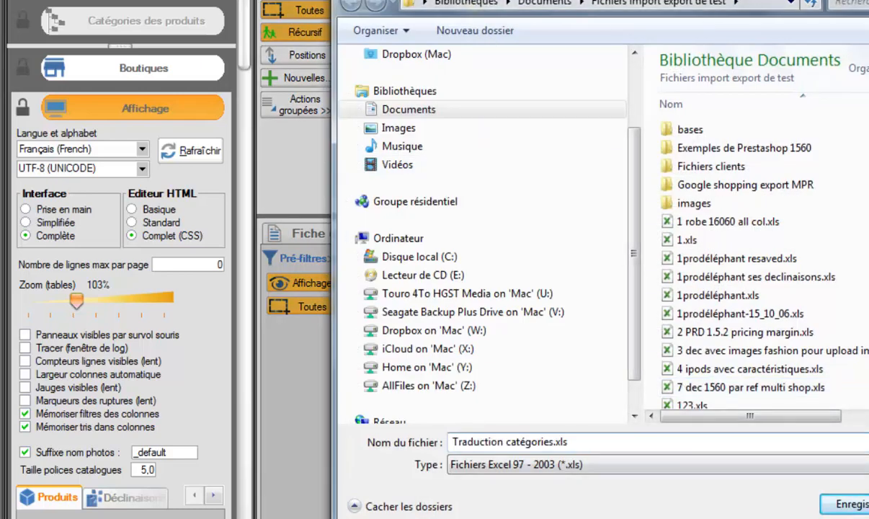
key("Return")
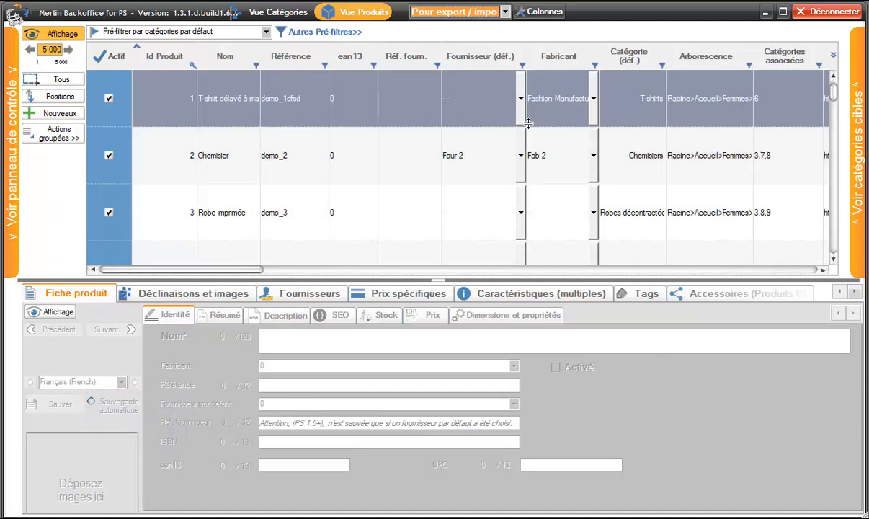
Apply the Catalogue papier column configuration to the products view
left_click_drag(263, 270, 186, 269)
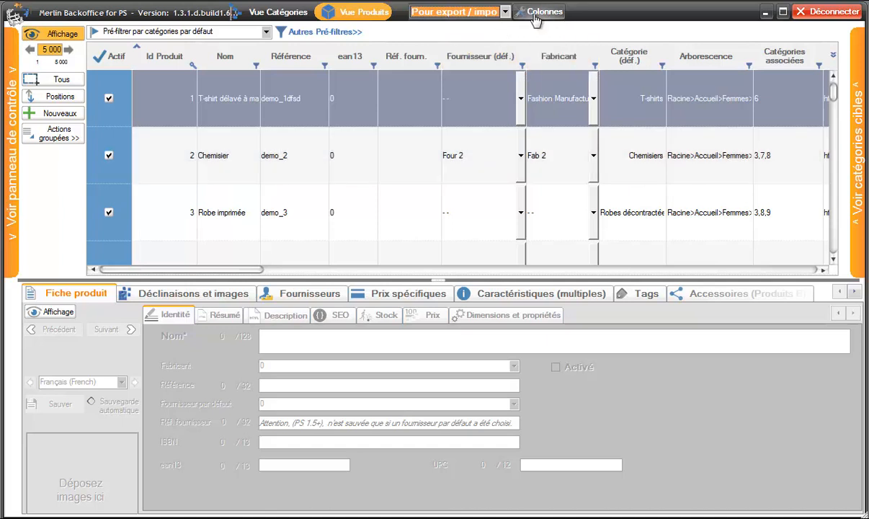
left_click(507, 12)
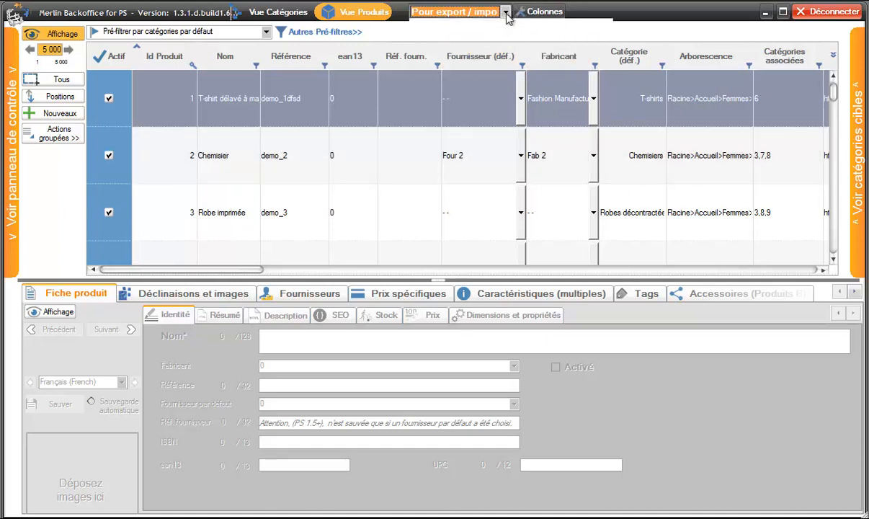
left_click(475, 204)
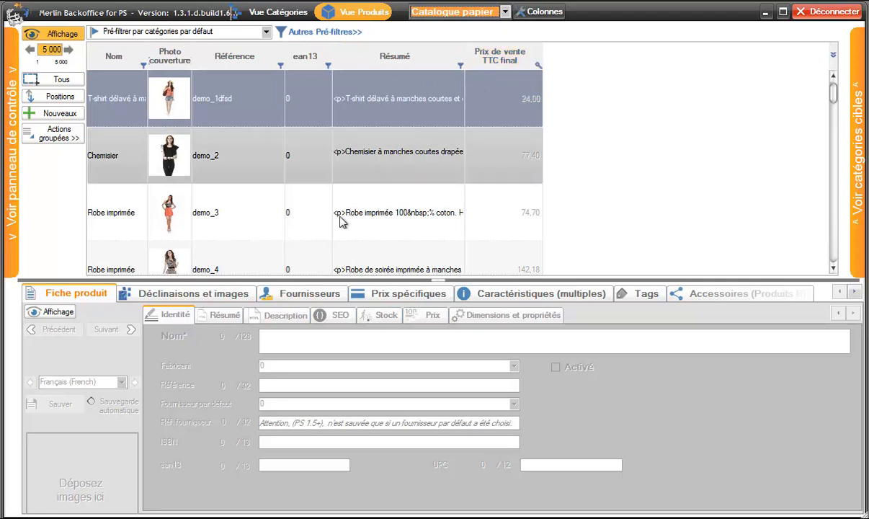
Select all products, load their déclinaisons and enlarge the déclinaisons table to show about three rows
left_click(216, 292)
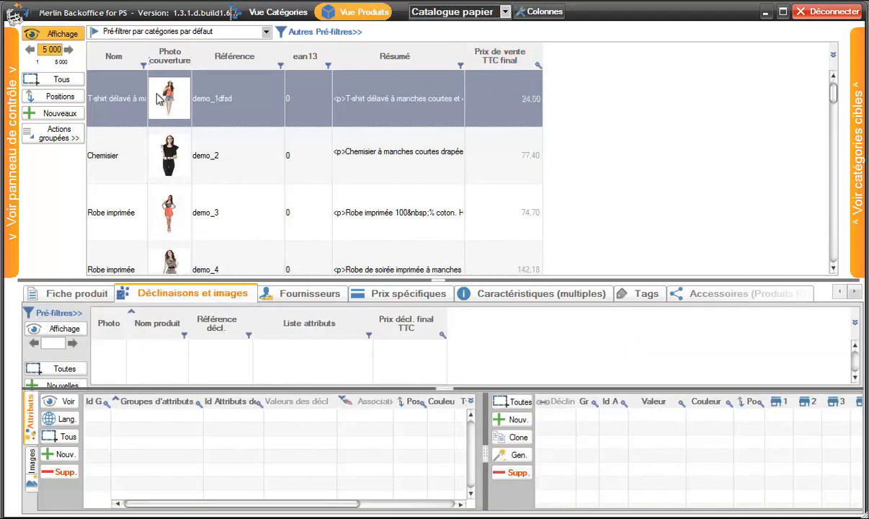
left_click(62, 80)
left_click(65, 330)
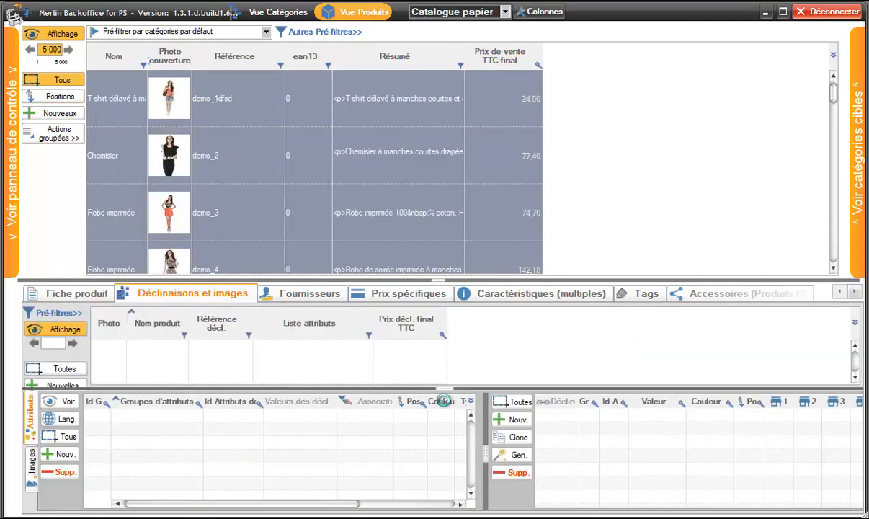
left_click_drag(446, 388, 446, 464)
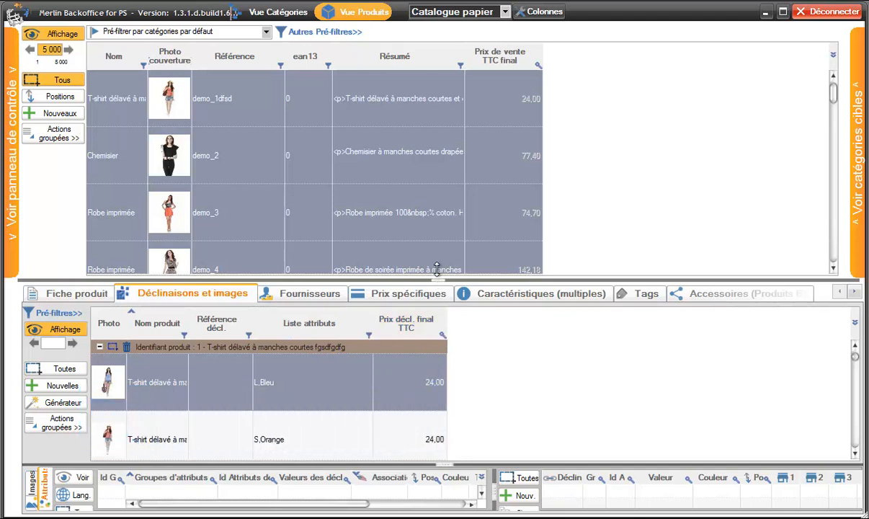
left_click_drag(437, 270, 437, 226)
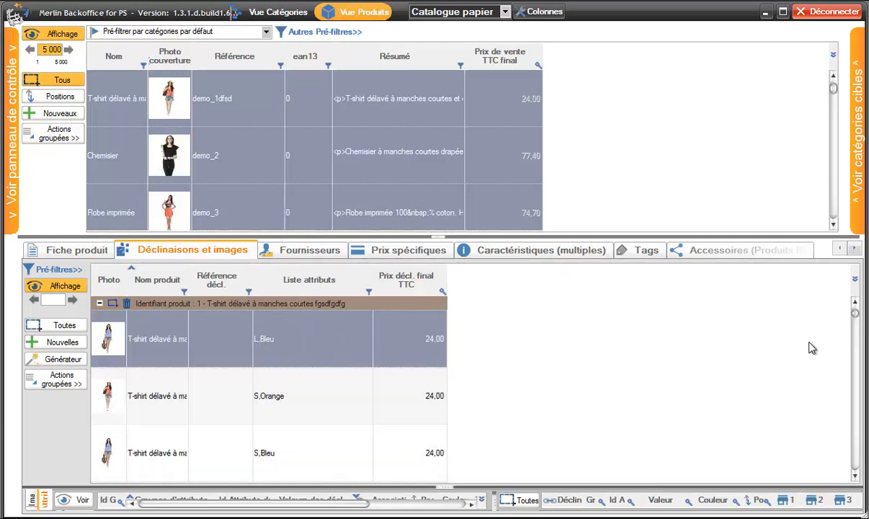
scroll(856, 321, "down", 1)
scroll(857, 318, "up", 1)
Enable adding the attribute group name in the déclinaisons display settings, and reload the déclinaisons table
left_click(10, 147)
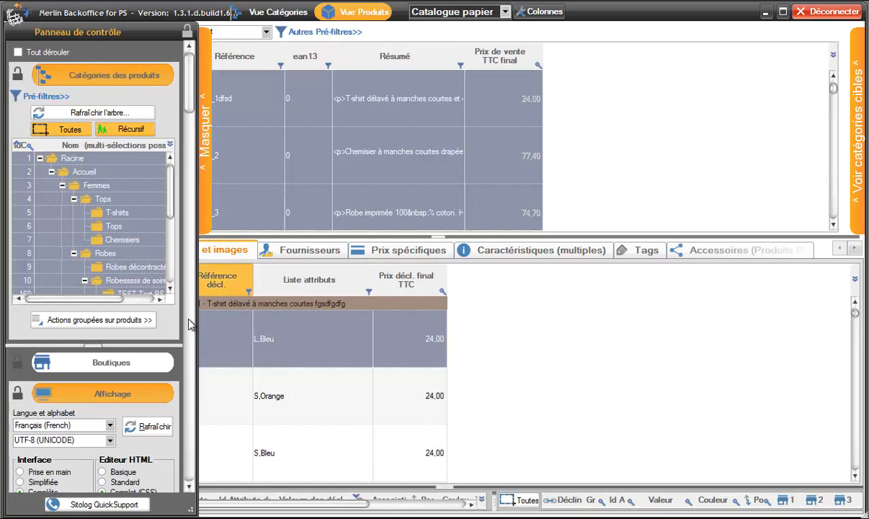
scroll(191, 122, "down", 1)
left_click_drag(190, 123, 178, 183)
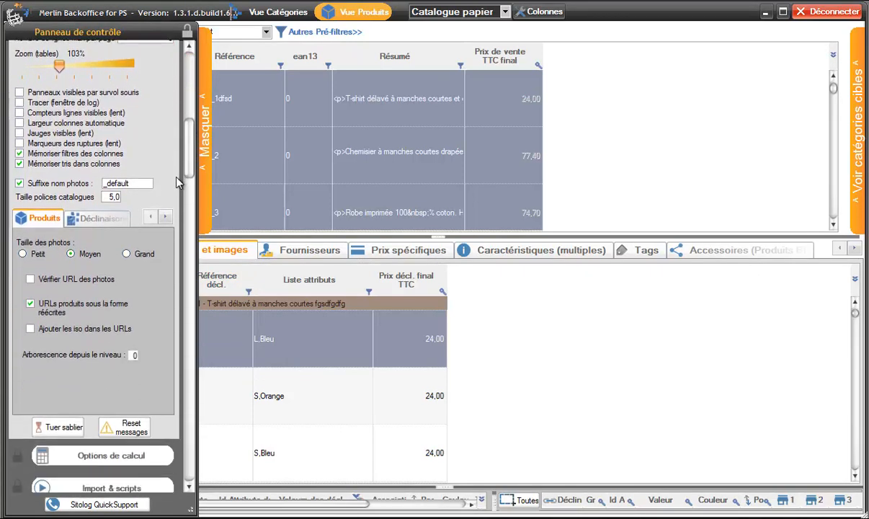
left_click(107, 223)
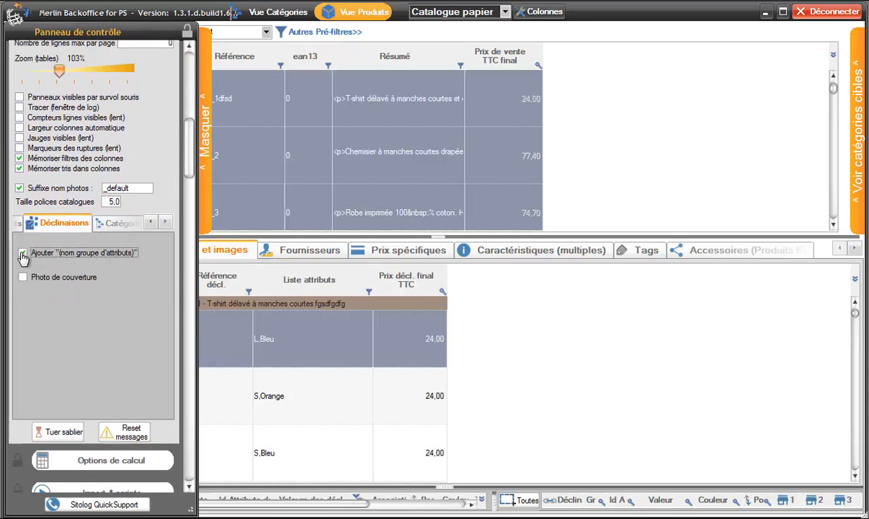
left_click(203, 99)
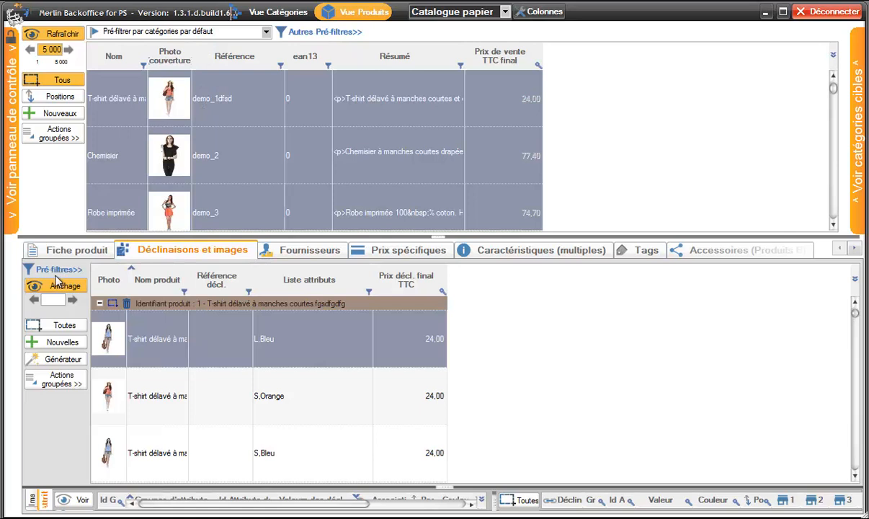
left_click(65, 286)
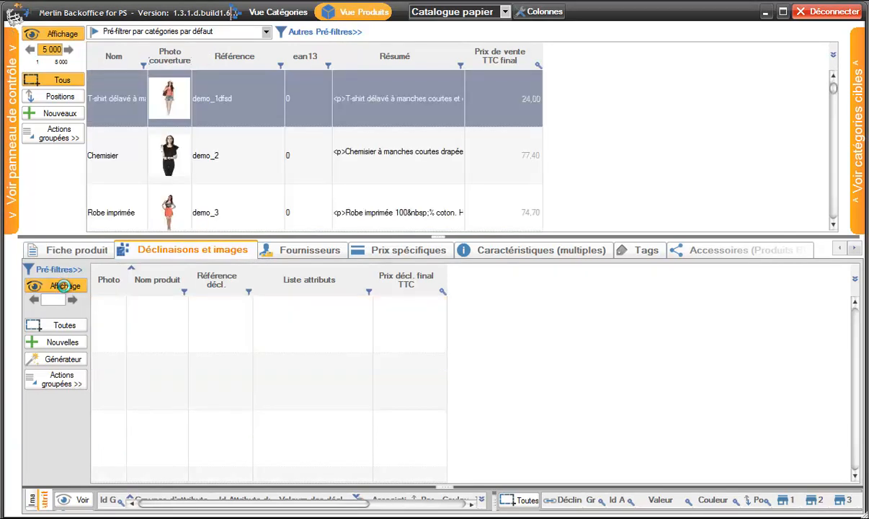
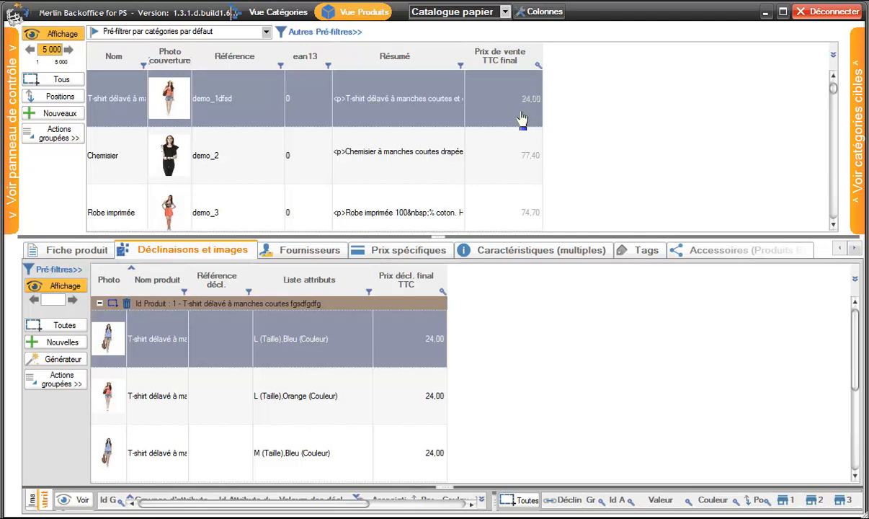
scroll(523, 119, "down", 3)
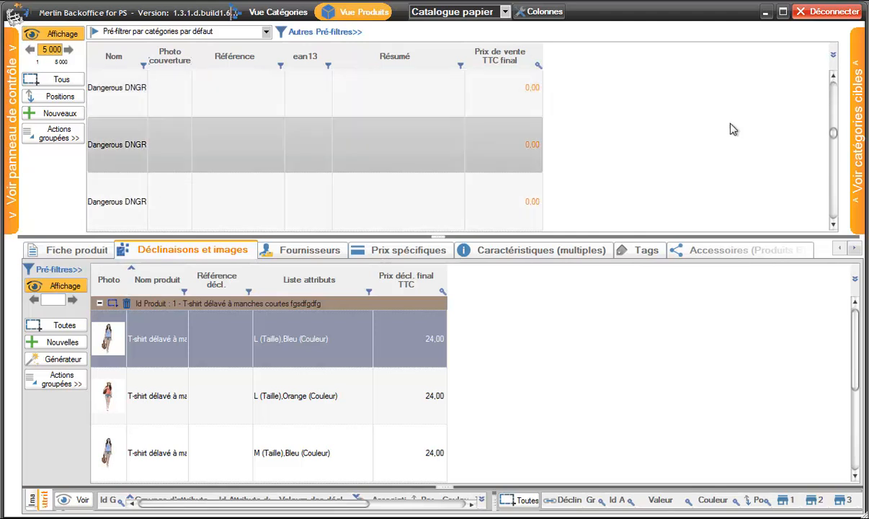
left_click_drag(834, 133, 834, 81)
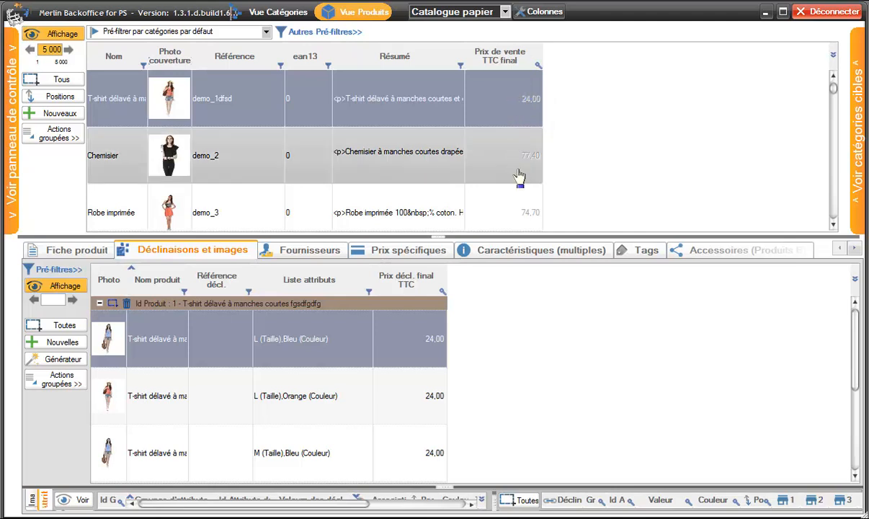
scroll(519, 176, "down", 5)
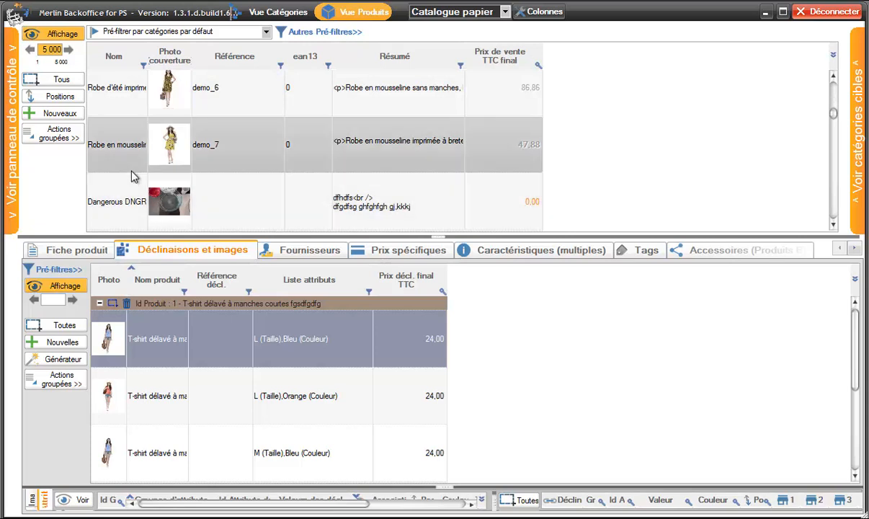
Set the country for taxes and final TTC prices to France in the calculation options
left_click(12, 140)
left_click_drag(191, 170, 192, 137)
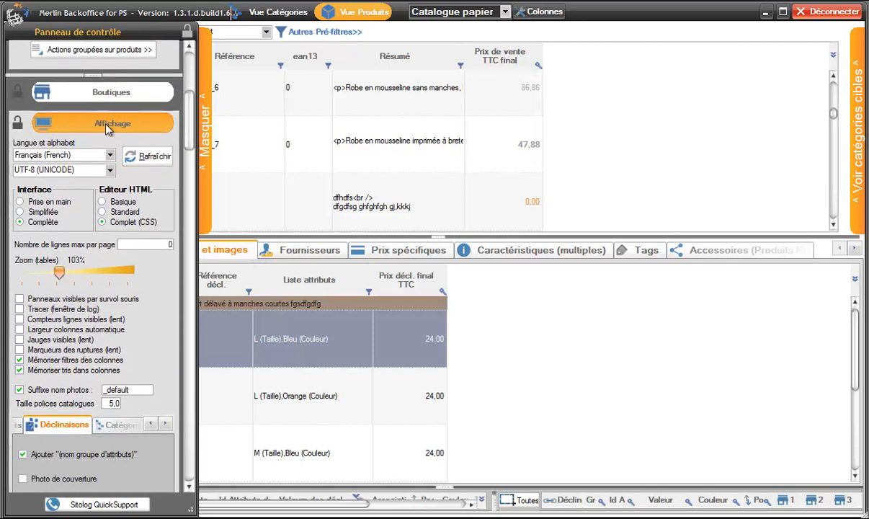
left_click(106, 126)
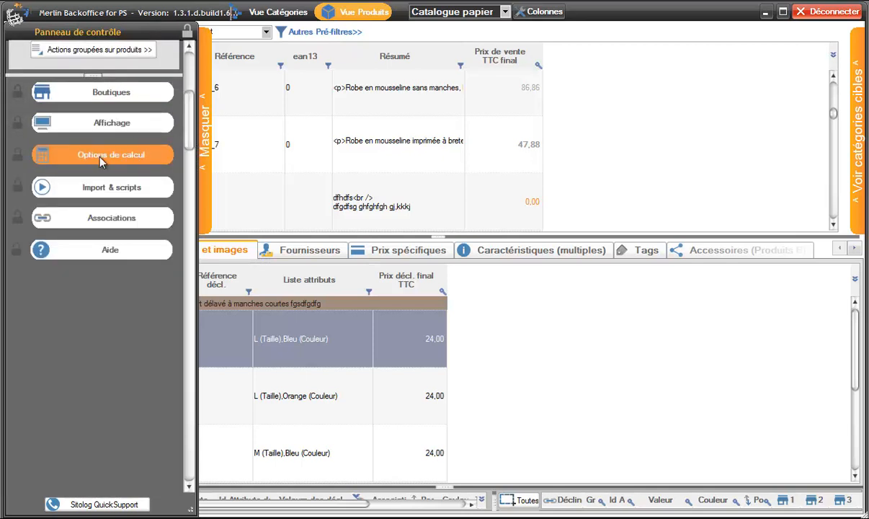
left_click(101, 160)
left_click_drag(189, 142, 189, 129)
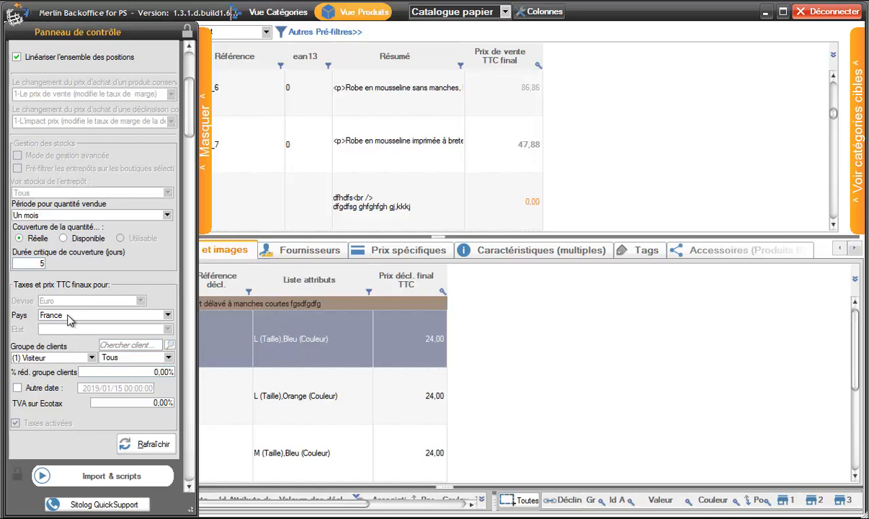
left_click(167, 317)
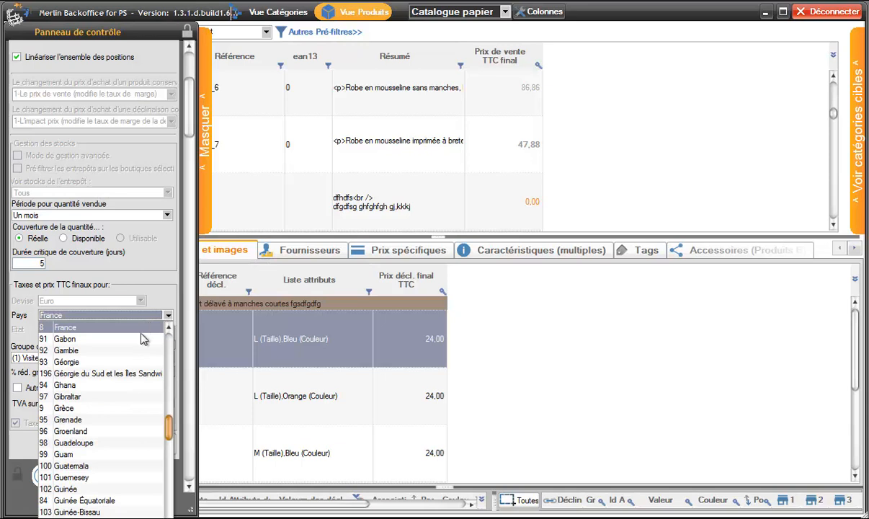
left_click(86, 330)
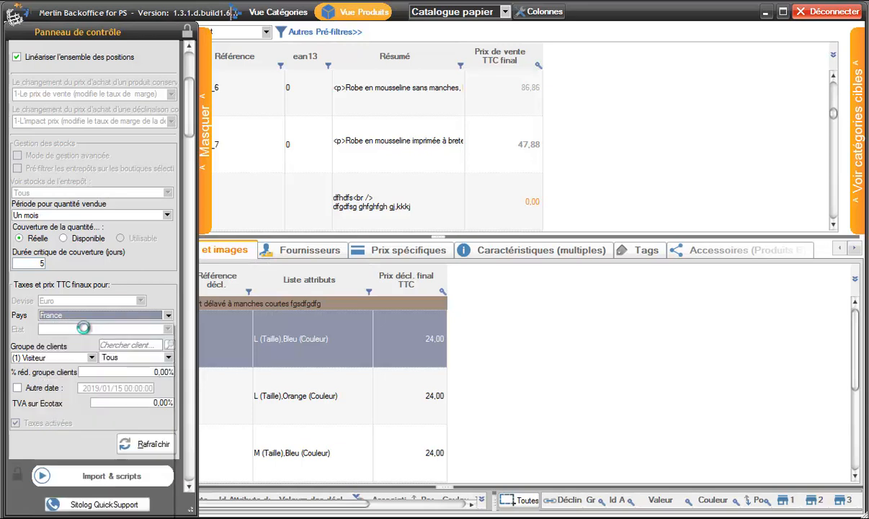
Enable the alternative price date 2019/01/15 00:00:00, refresh the prices, and keep Visiteur as the customer group
left_click(17, 388)
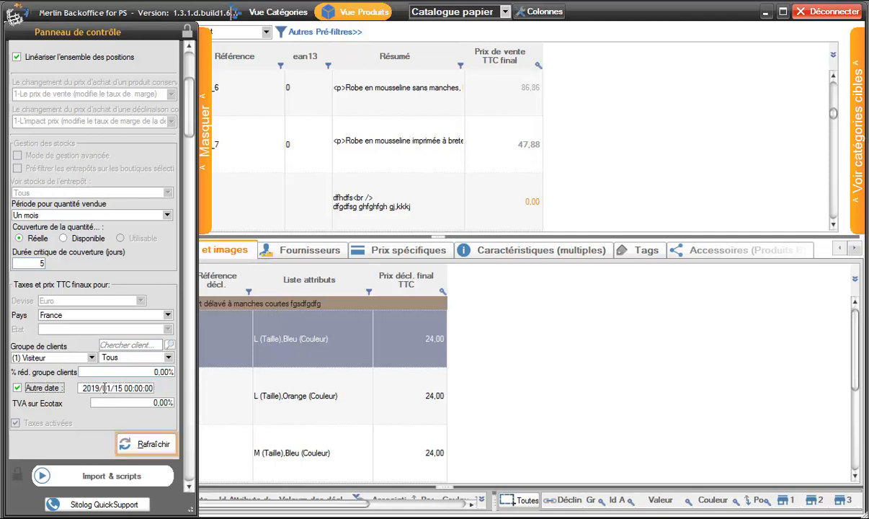
left_click(155, 446)
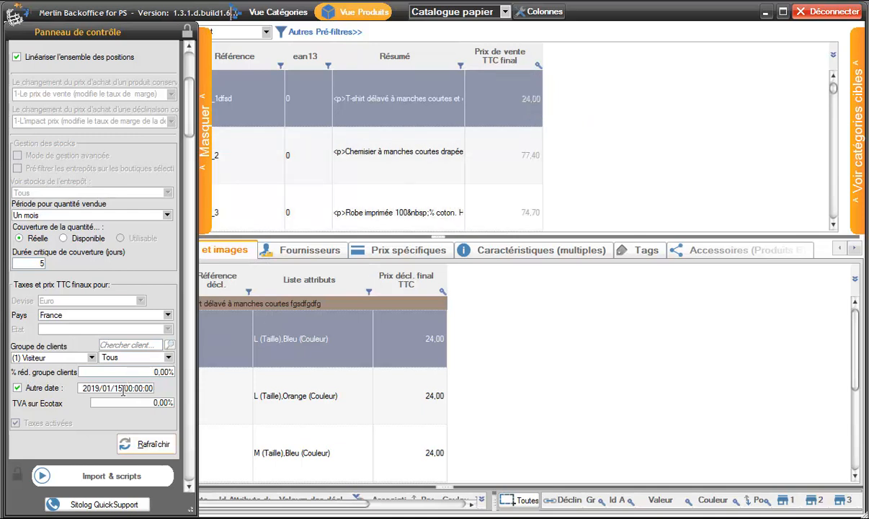
left_click(92, 359)
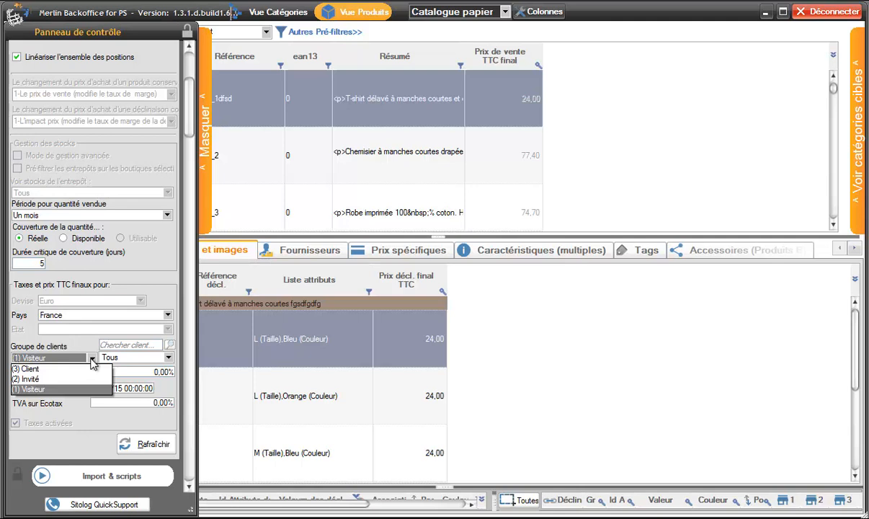
left_click(93, 359)
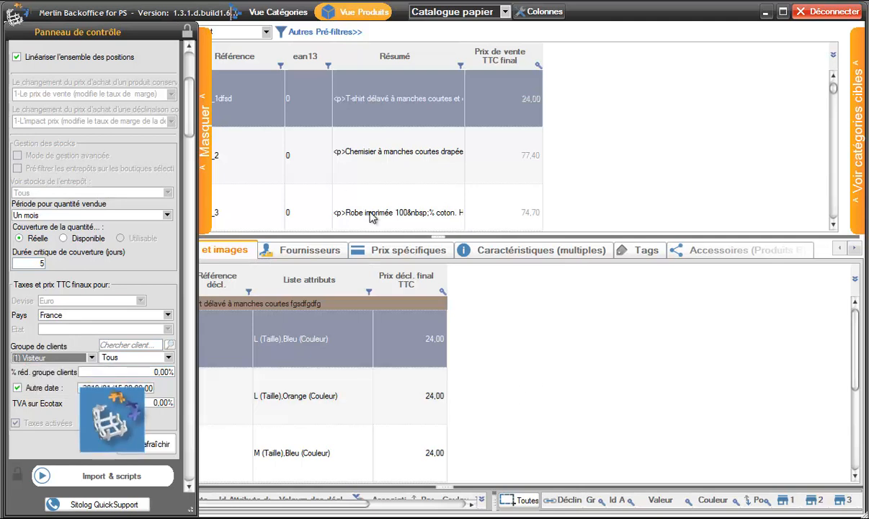
left_click(205, 137)
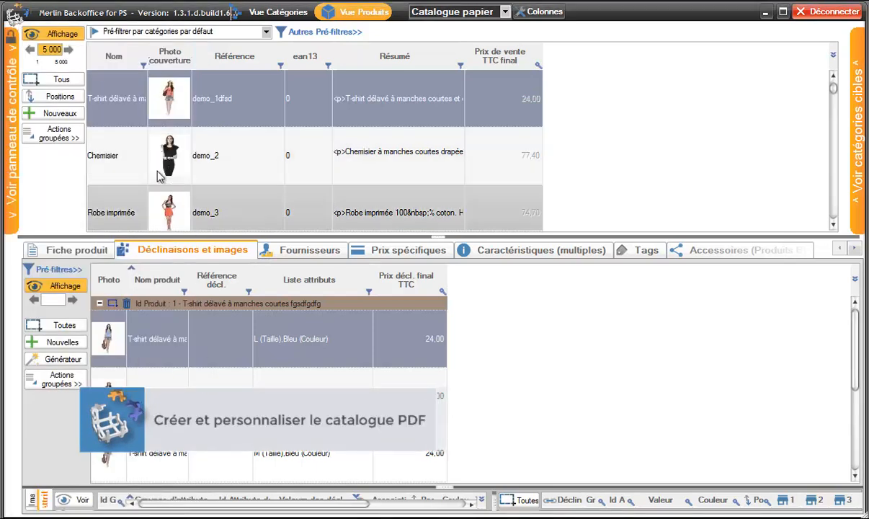
Select all products, generate their catalogue preview in A4 portrait format, and close the preview
left_click(61, 81)
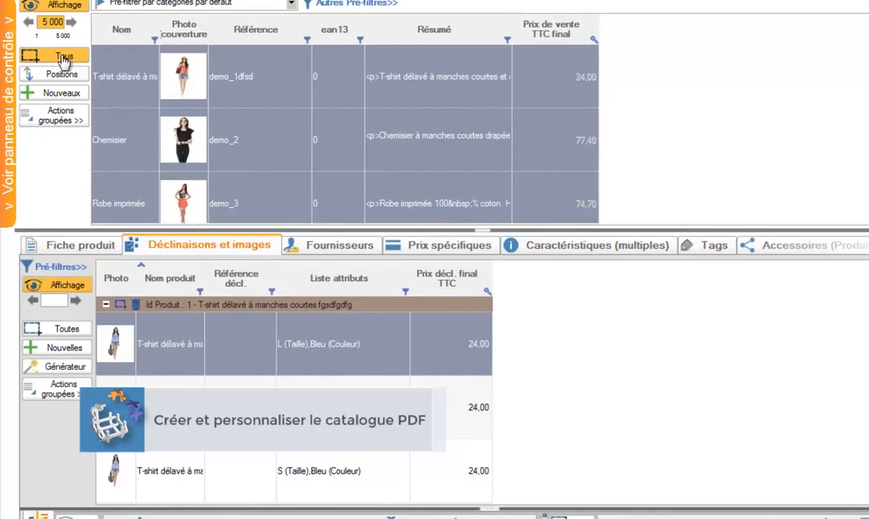
left_click(75, 105)
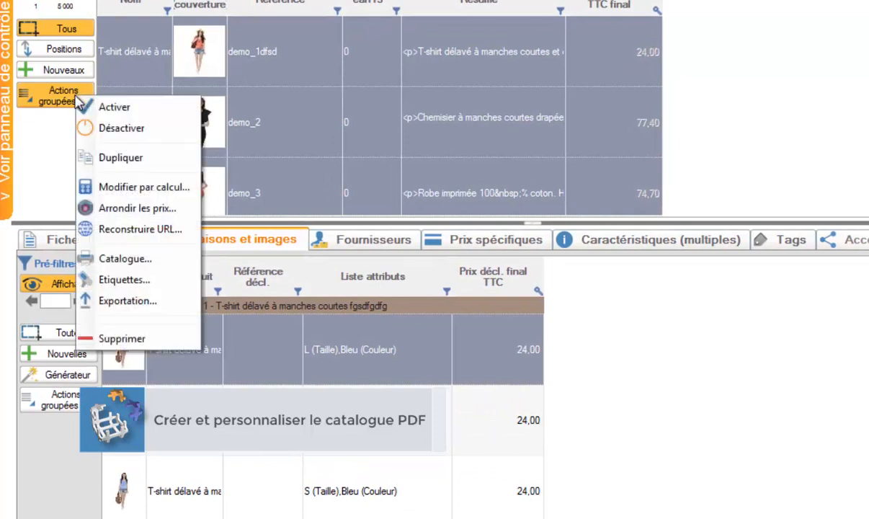
left_click(132, 258)
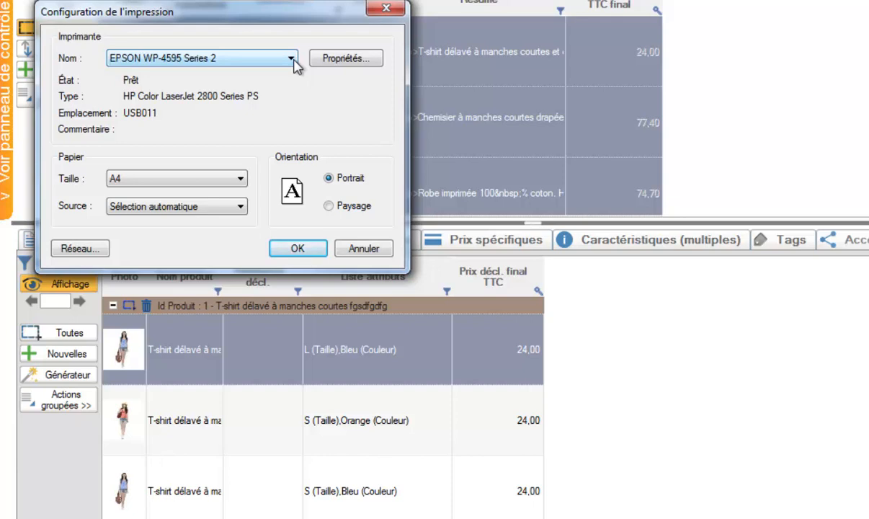
left_click(241, 186)
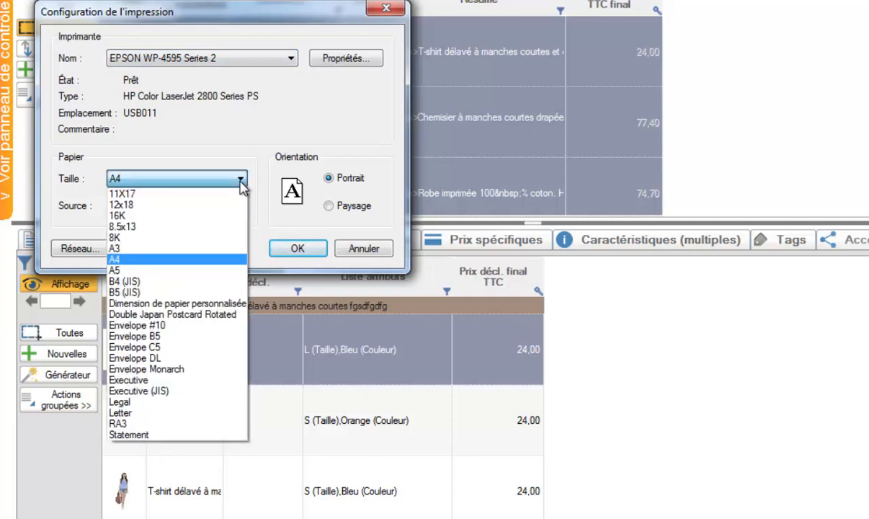
left_click(241, 182)
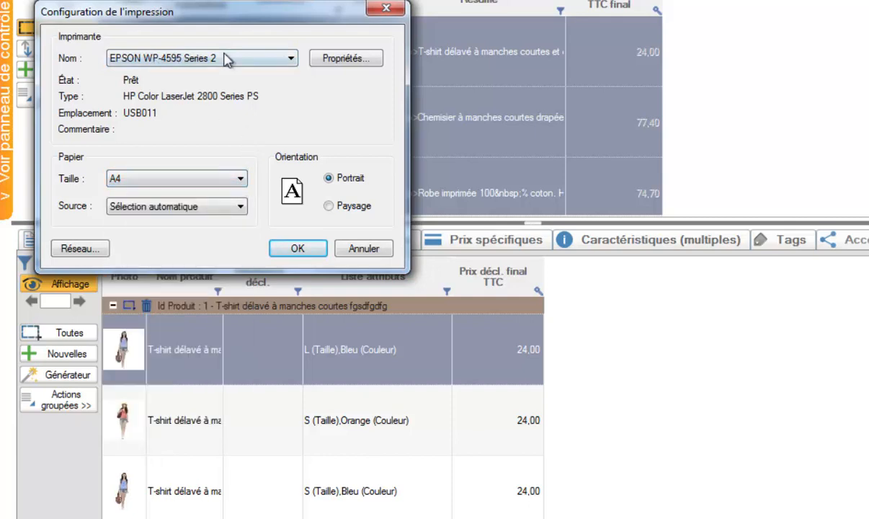
left_click(304, 251)
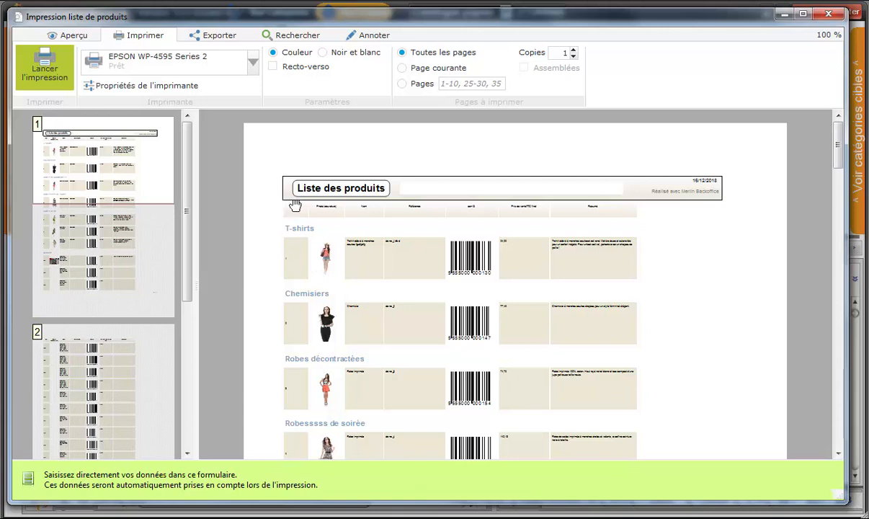
mouse_move(838, 147)
left_mouse_down()
mouse_move(839, 190)
mouse_move(838, 141)
left_mouse_up()
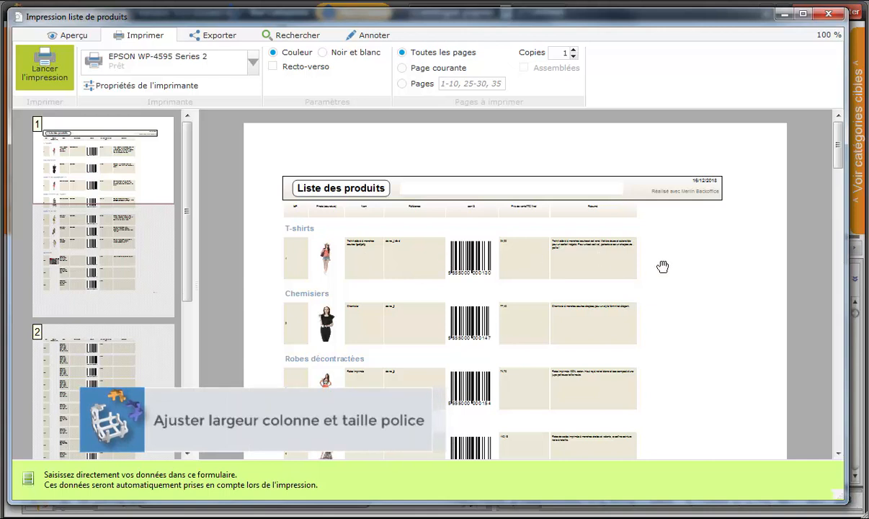
left_click(827, 15)
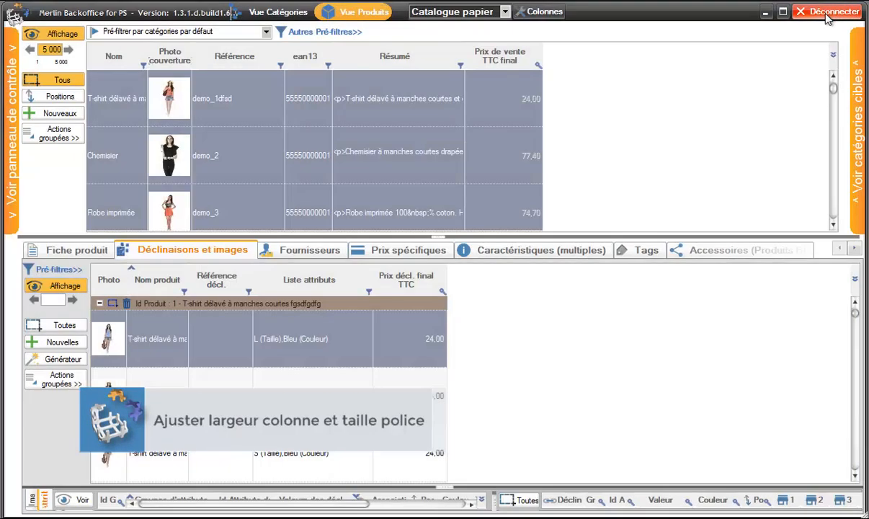
Set the catalogue font size to 10 in the display settings
left_click(14, 173)
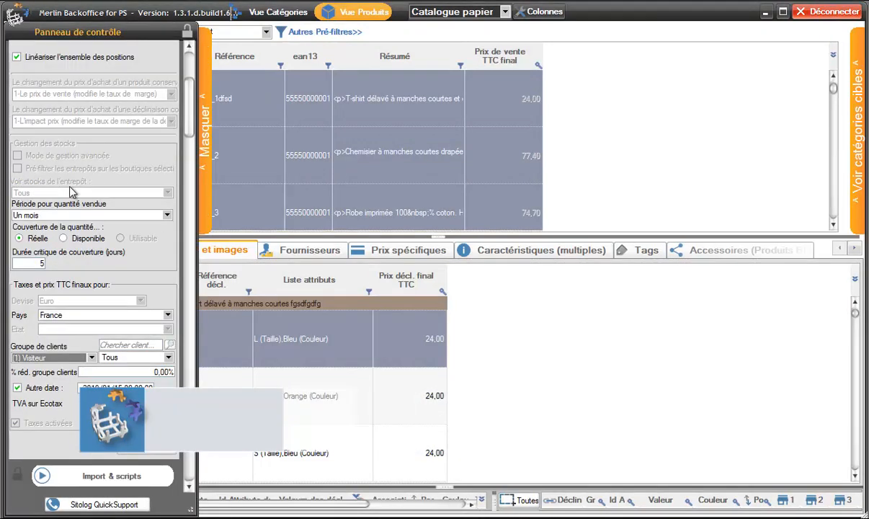
left_click_drag(192, 118, 189, 88)
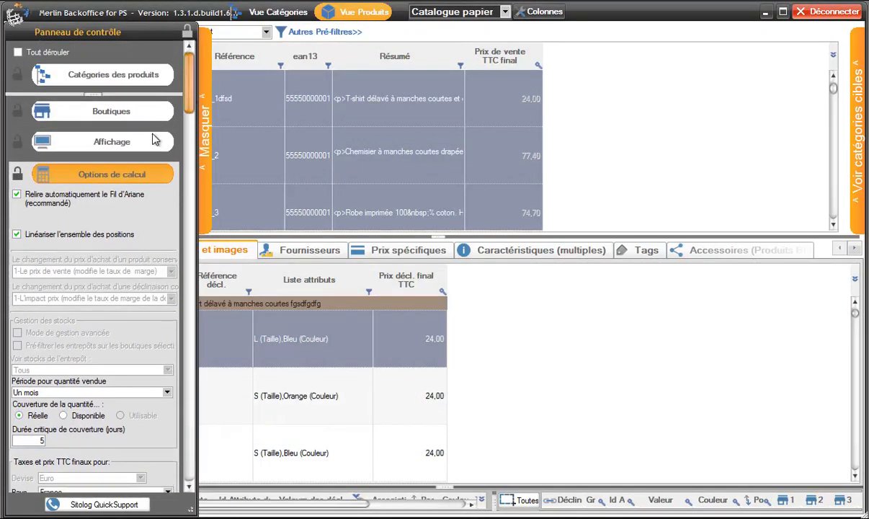
left_click(112, 177)
left_click(121, 143)
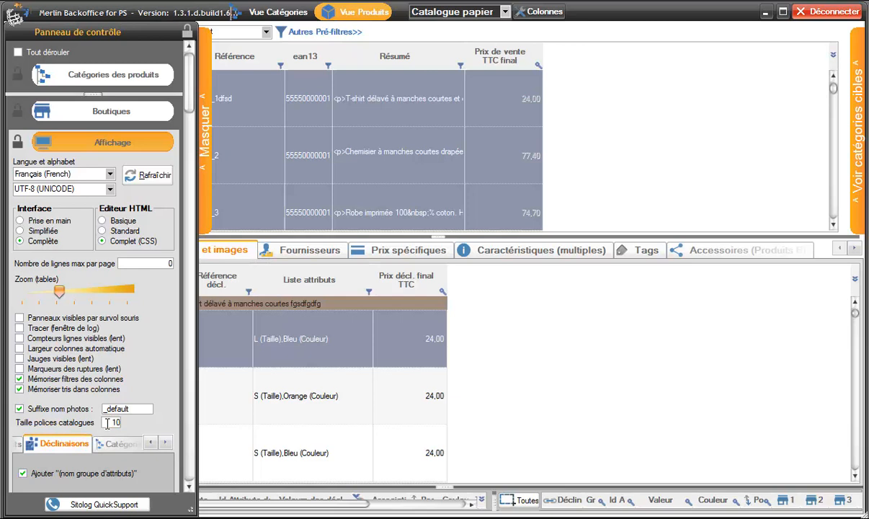
left_click(204, 189)
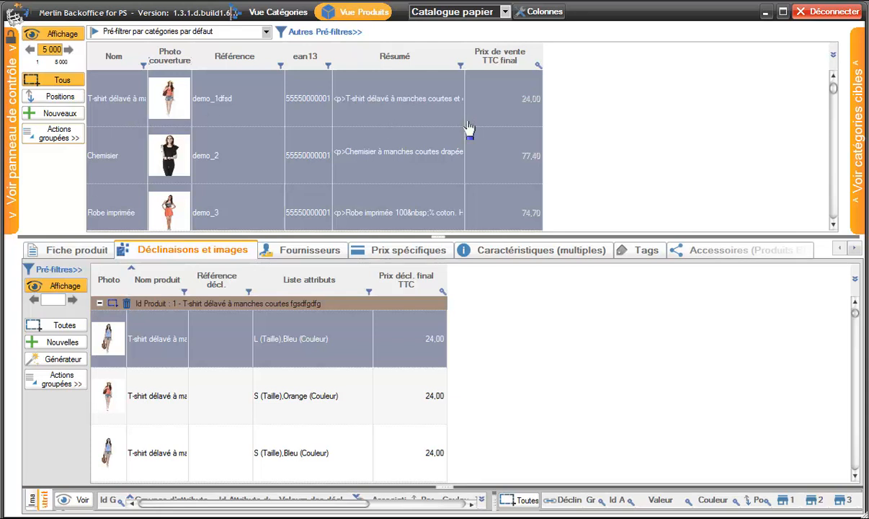
Widen the Résumé and Nom columns of the products table and slightly narrow the Prix de vente TTC final column
left_click_drag(447, 116, 389, 113)
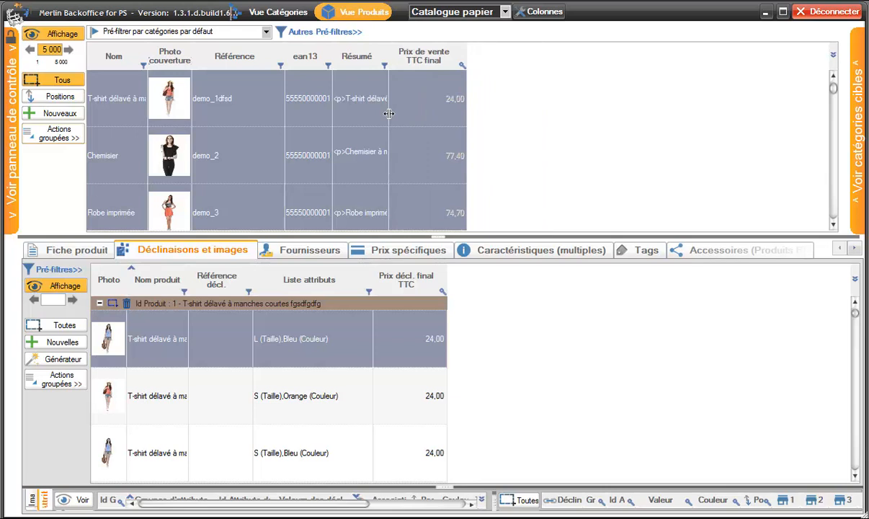
left_click_drag(388, 113, 621, 117)
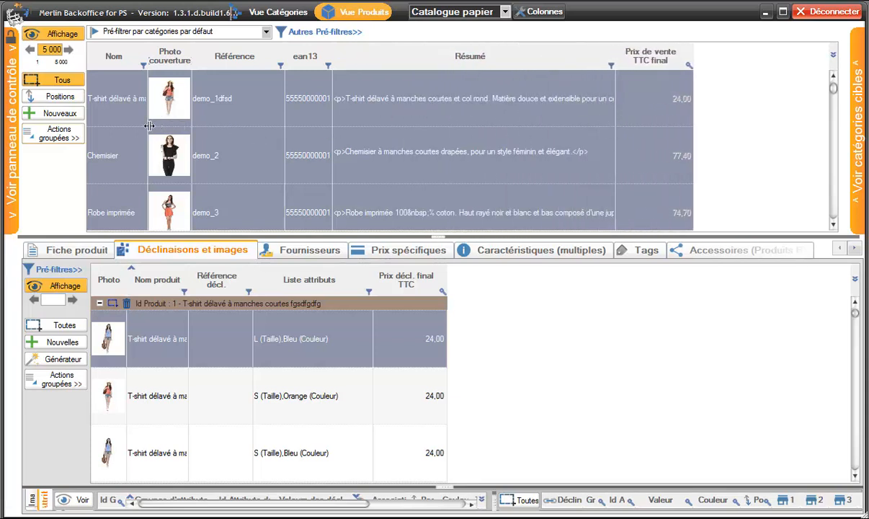
left_click_drag(147, 121, 235, 121)
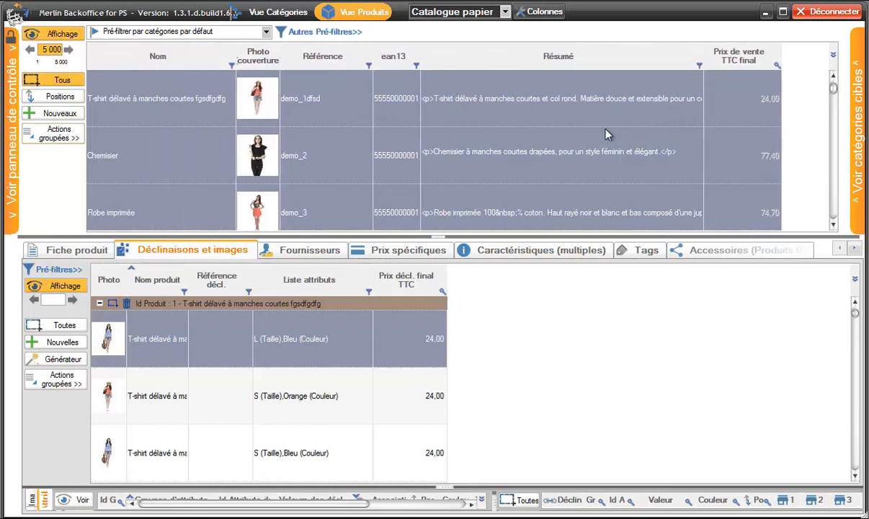
mouse_move(783, 138)
left_mouse_down()
mouse_move(830, 137)
mouse_move(773, 138)
left_mouse_up()
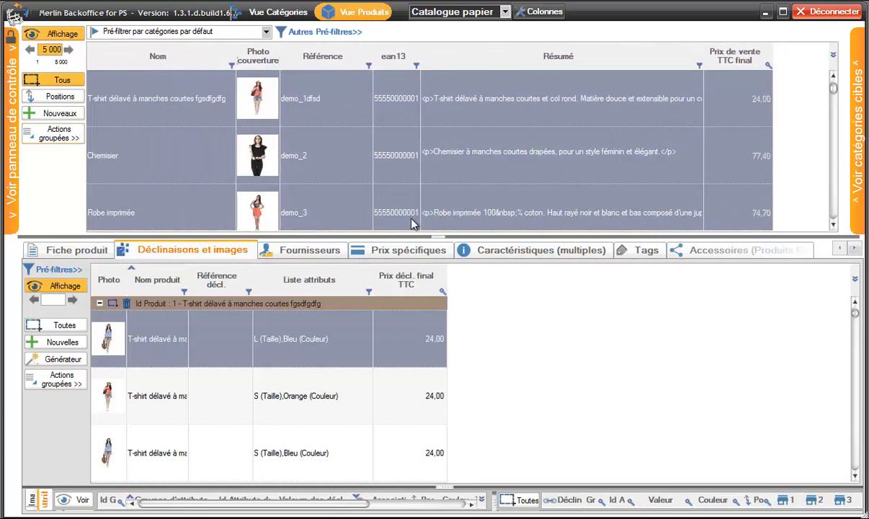
Generate the catalogue preview for the selected products again with the adjusted columns and font size
left_click(65, 143)
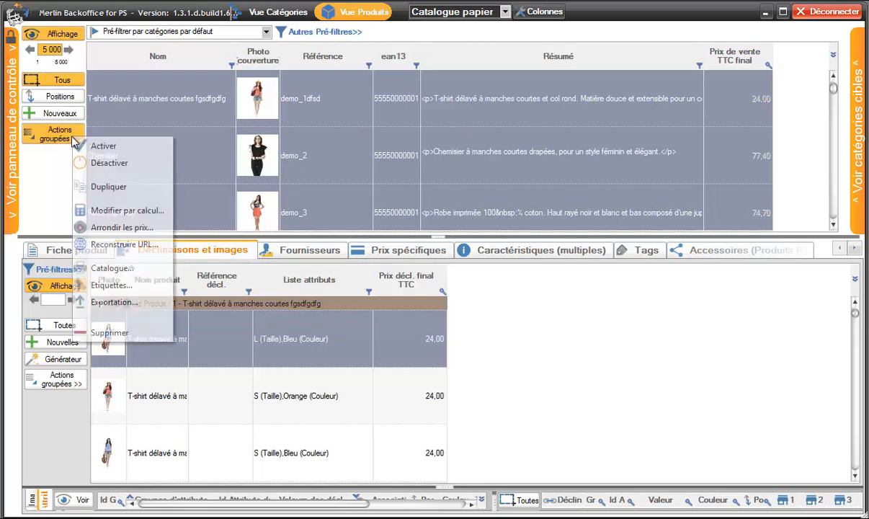
left_click(114, 269)
left_click(253, 259)
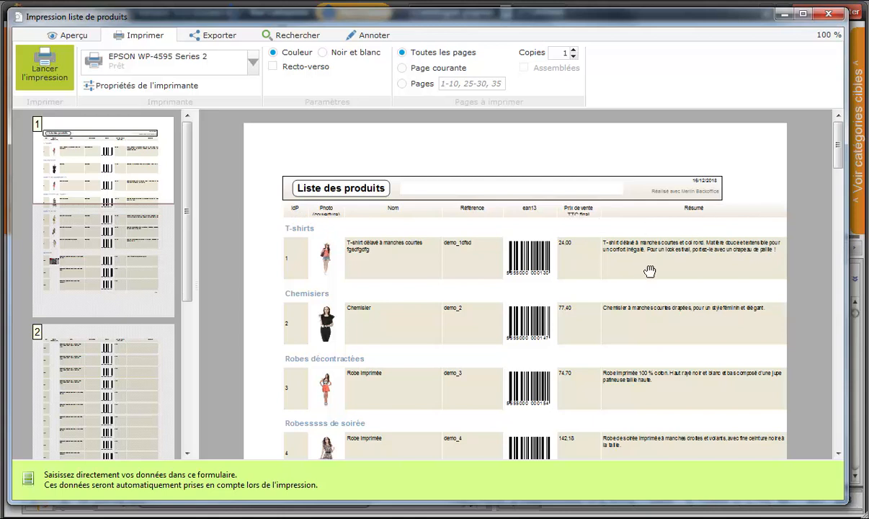
Look through the first page of the catalogue preview and enter SITOLOG in the header beside Liste des produits
left_click_drag(841, 160, 840, 178)
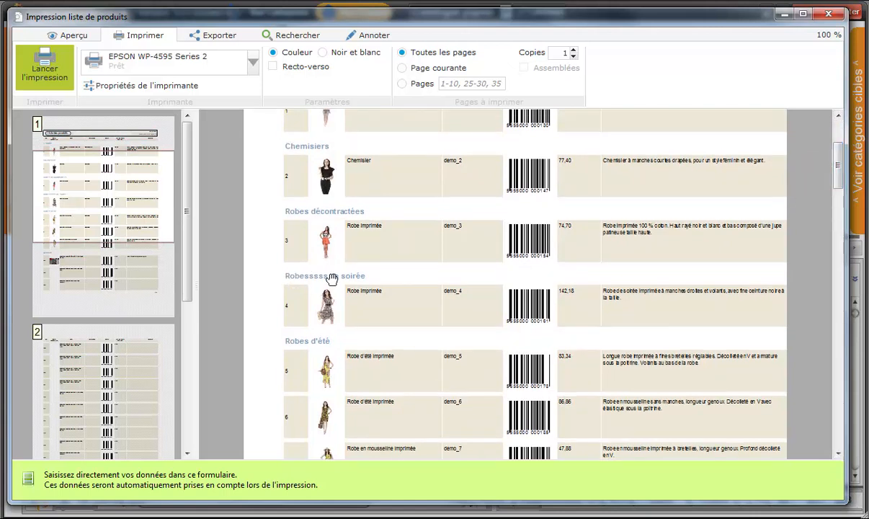
left_click_drag(841, 180, 840, 198)
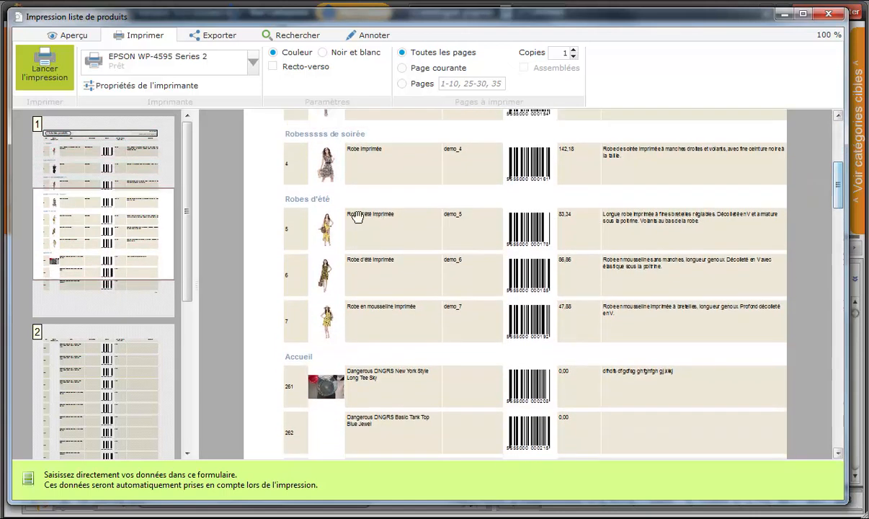
scroll(297, 305, "up", 2)
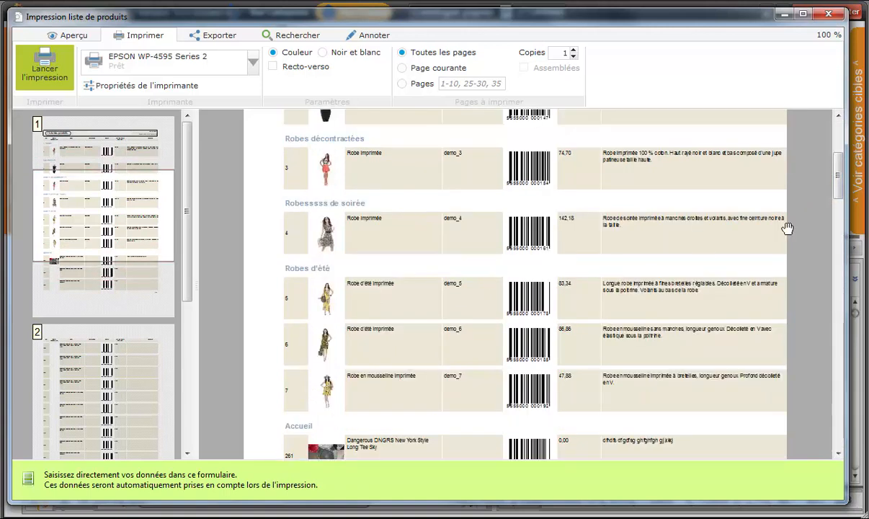
scroll(788, 228, "down", 6)
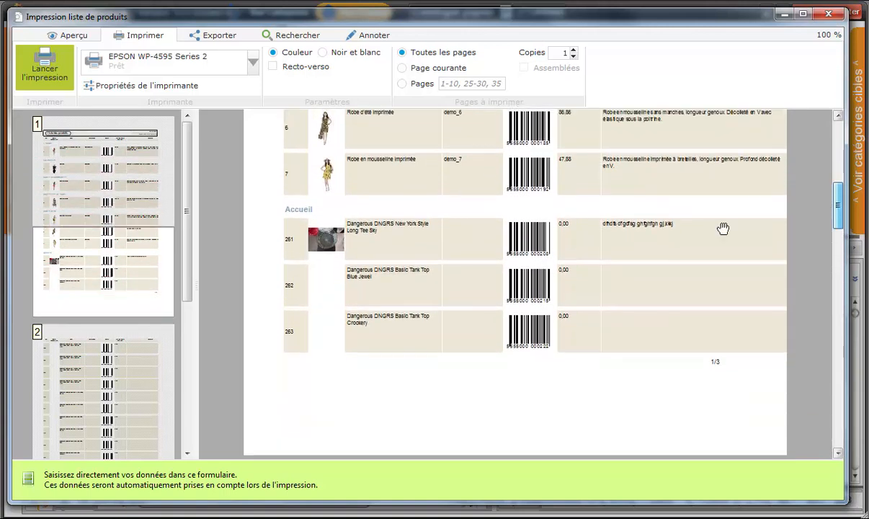
left_click_drag(840, 209, 854, 144)
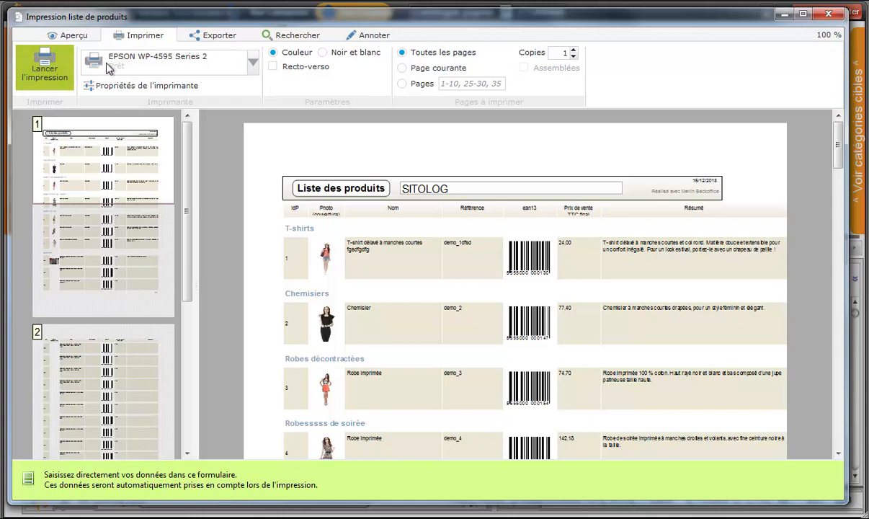
left_click(222, 41)
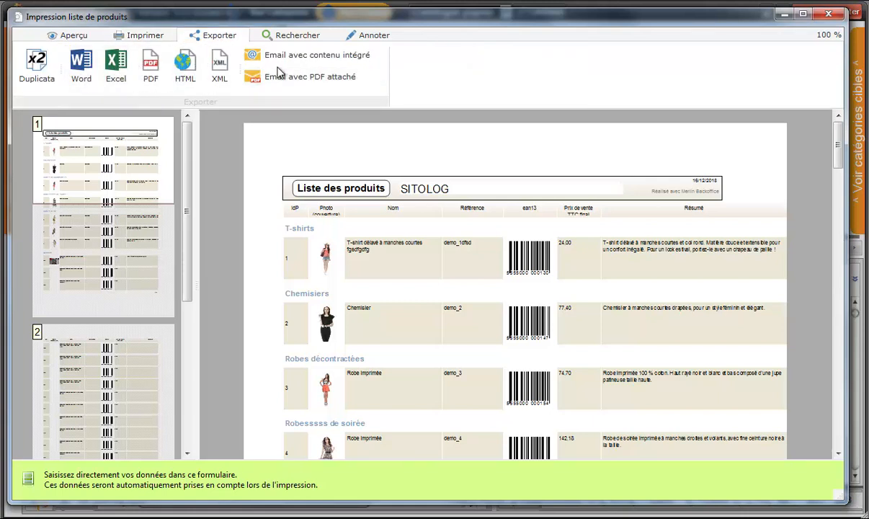
left_click(155, 65)
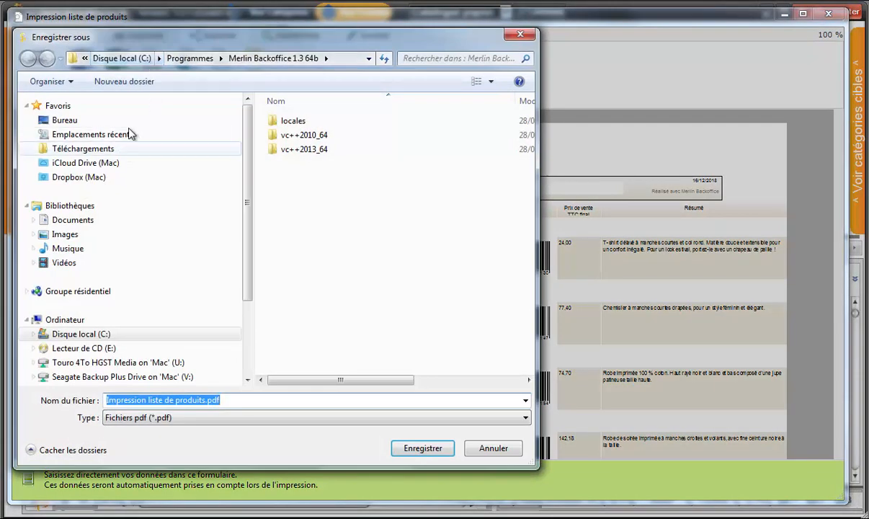
left_click(493, 449)
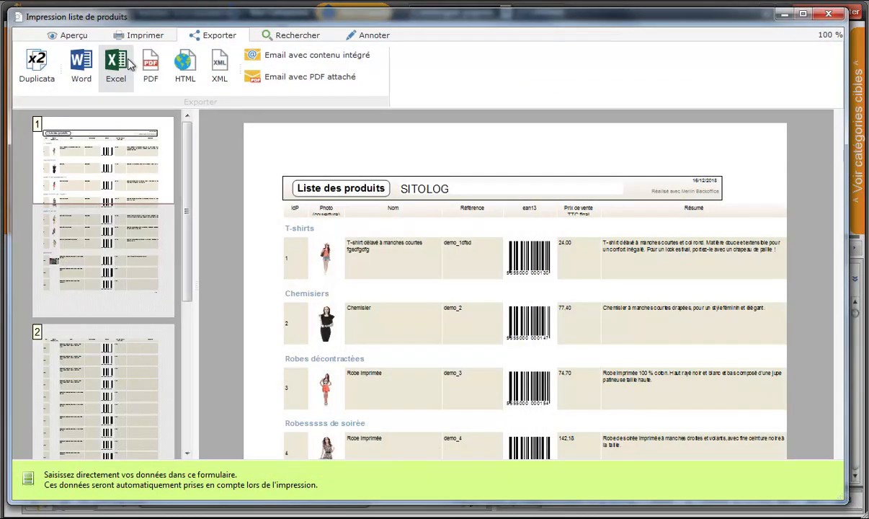
Display the annotation tools for the catalogue preview and look through the previewed product list
left_click(361, 34)
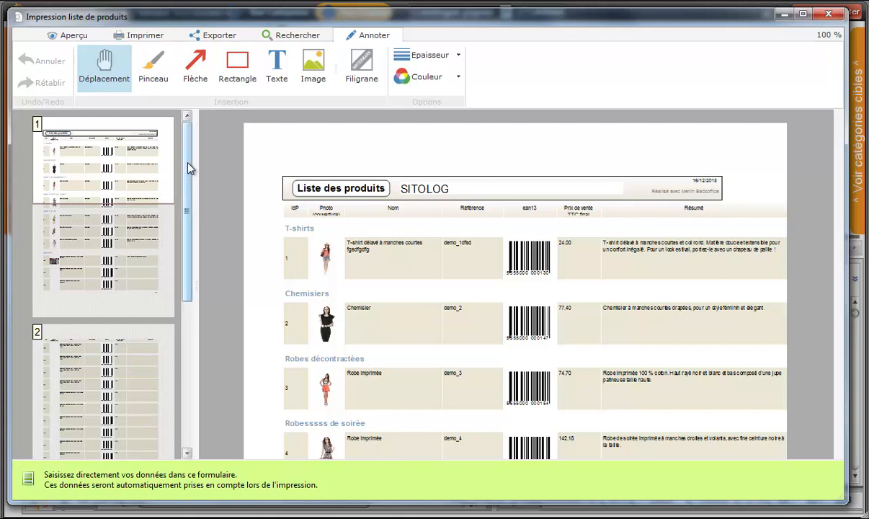
scroll(188, 168, "down", 1)
left_click_drag(189, 170, 188, 137)
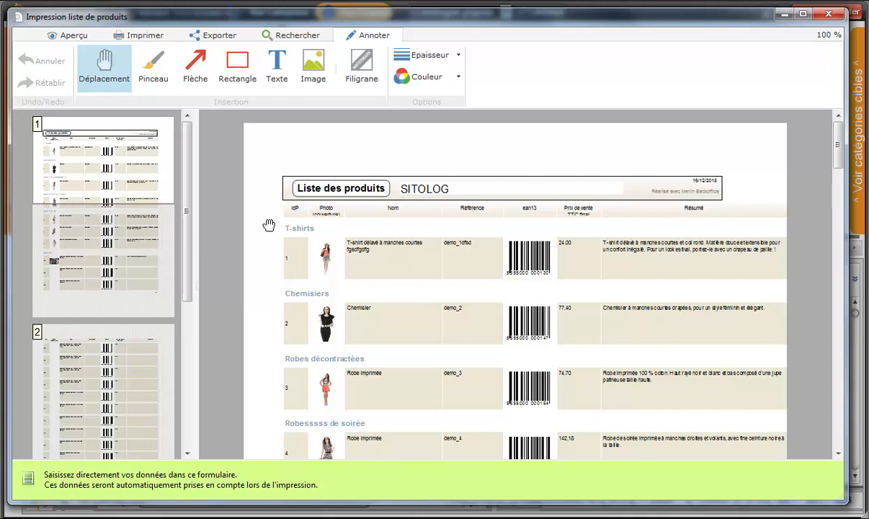
scroll(382, 247, "down", 4)
scroll(384, 251, "up", 4)
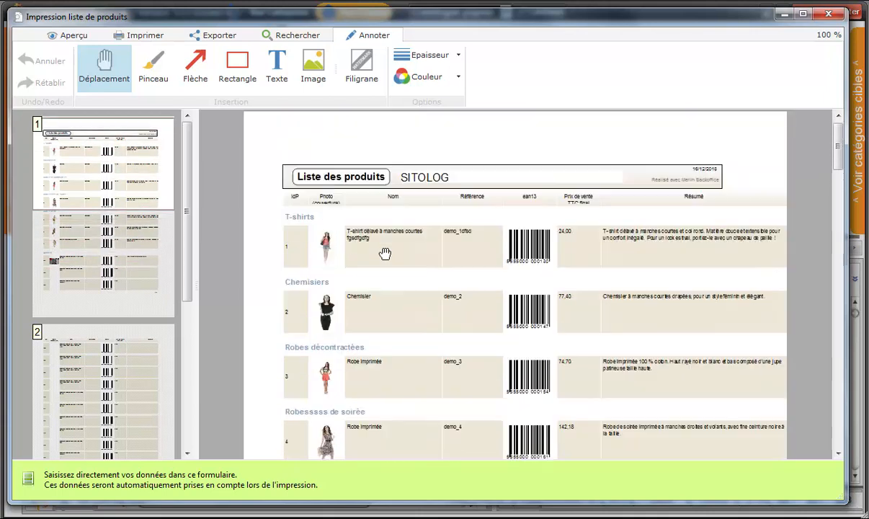
scroll(385, 253, "up", 1)
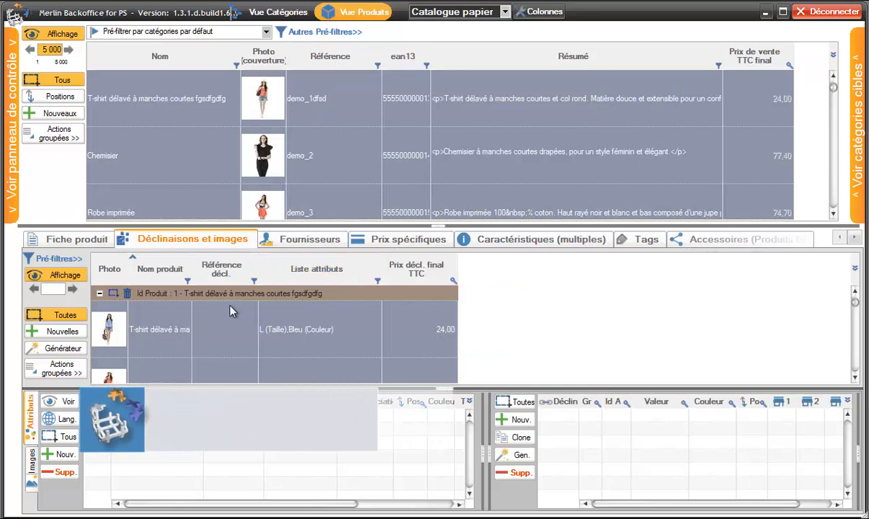
Enlarge the Déclinaisons list area and check which grouped actions are available for the combinations
left_click_drag(443, 395, 443, 449)
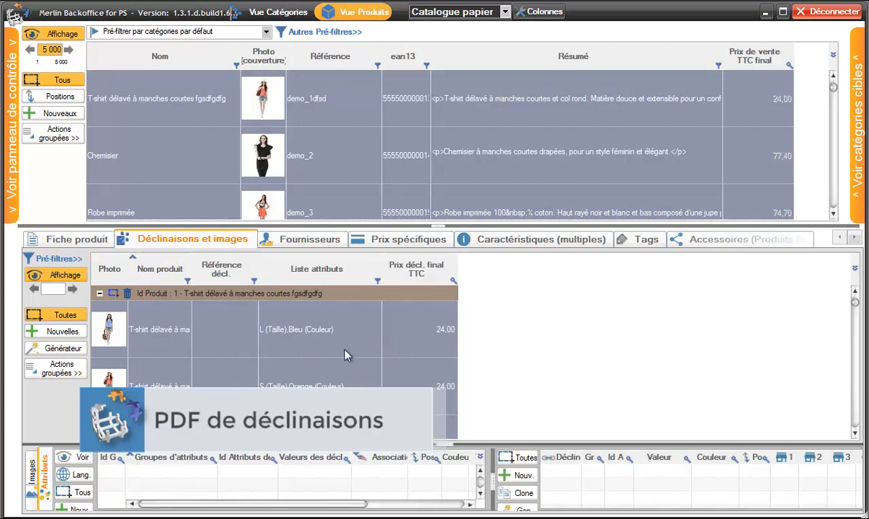
left_click(69, 371)
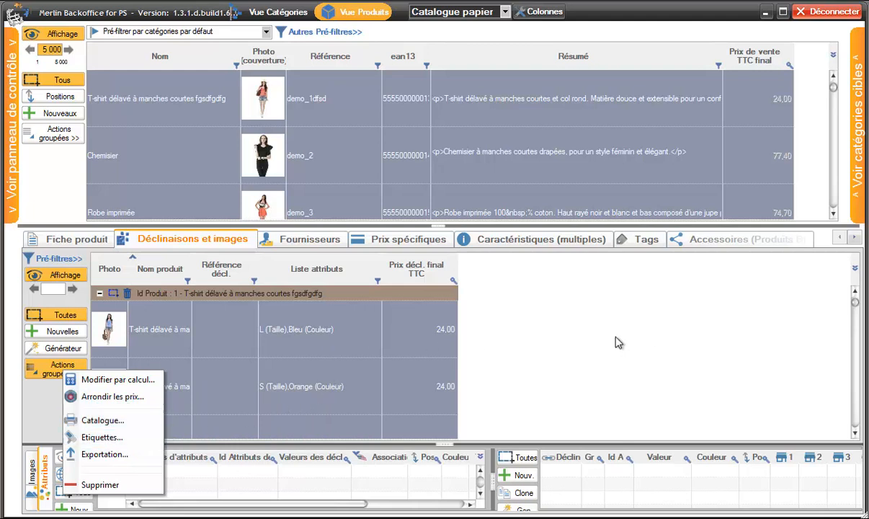
left_click(515, 340)
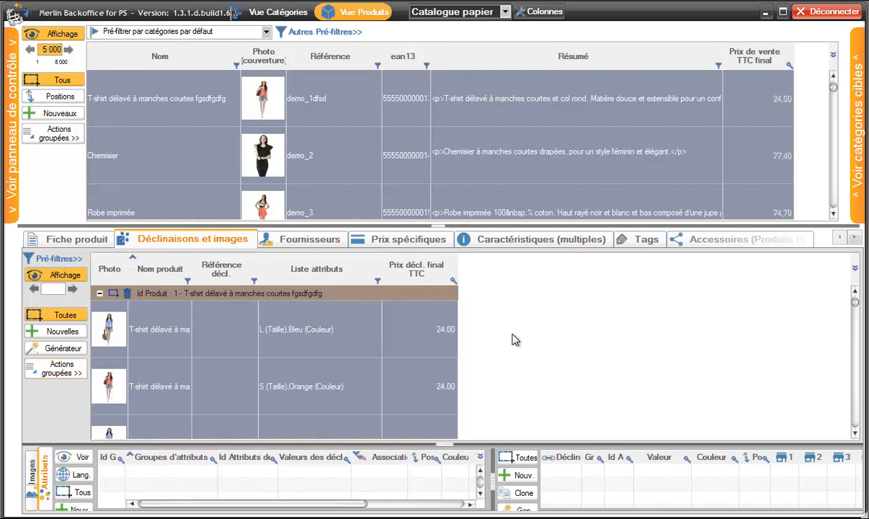